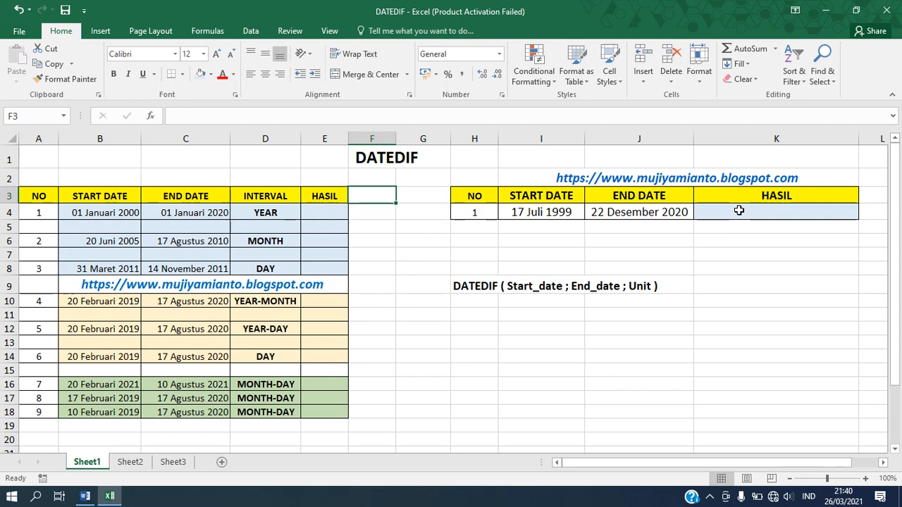
Step: Calculate the YEAR interval in cell E4 with the formula =DATEDIF(B4;C4;"Y")
{"action": "left_click", "coordinate": [332, 211]}
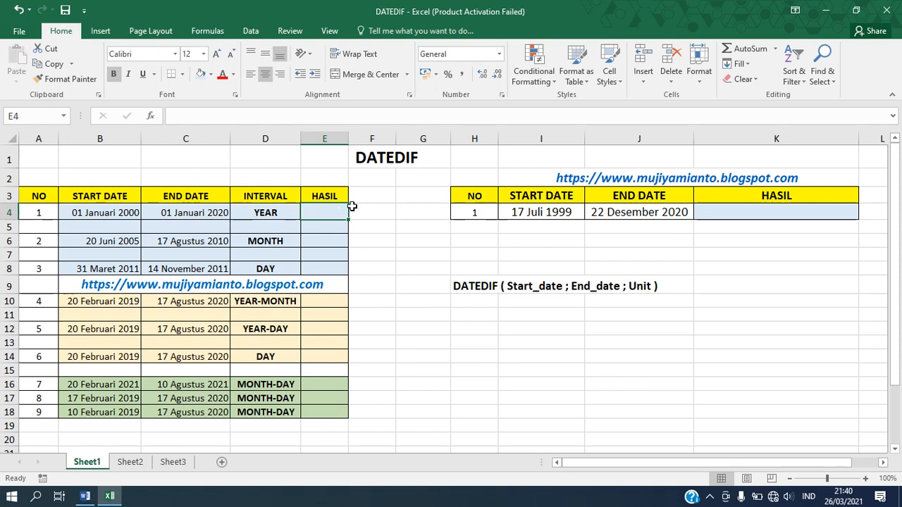
{"action": "type", "text": "="}
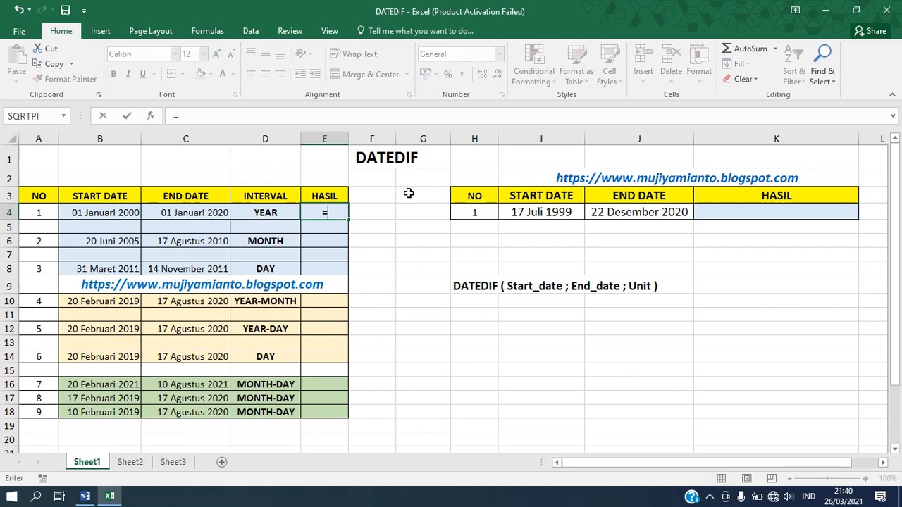
{"action": "type", "text": "DA"}
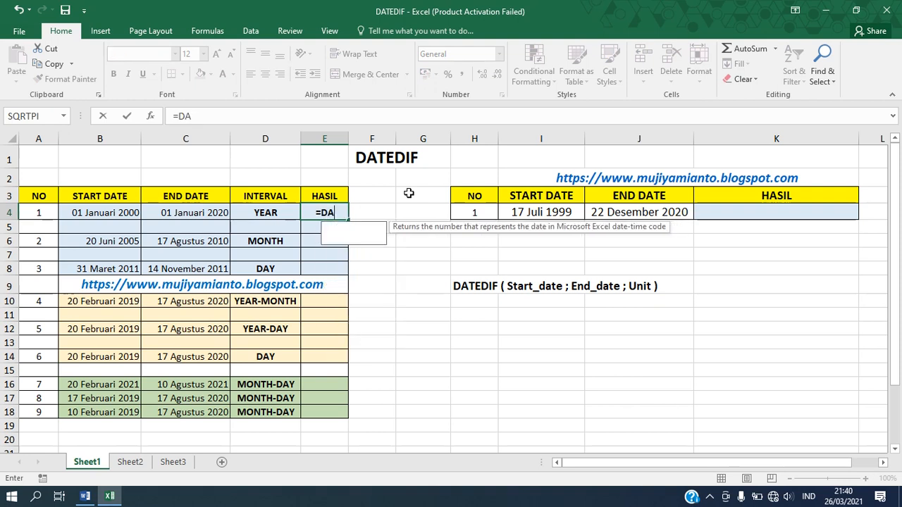
{"action": "type", "text": "TEDIF("}
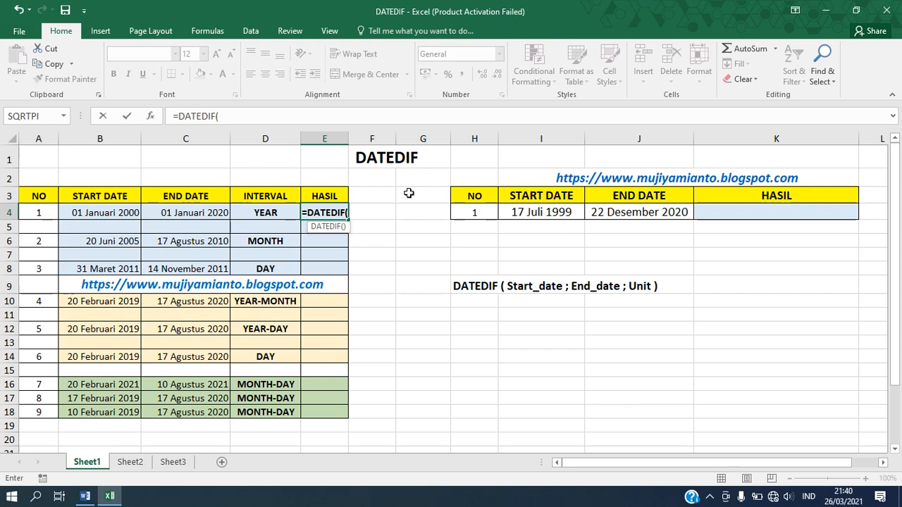
{"action": "left_click", "coordinate": [113, 212]}
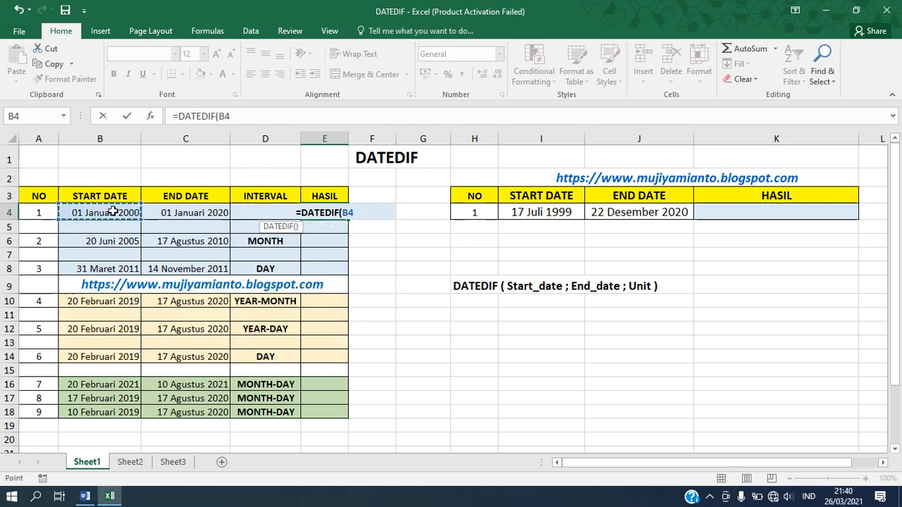
{"action": "type", "text": ";"}
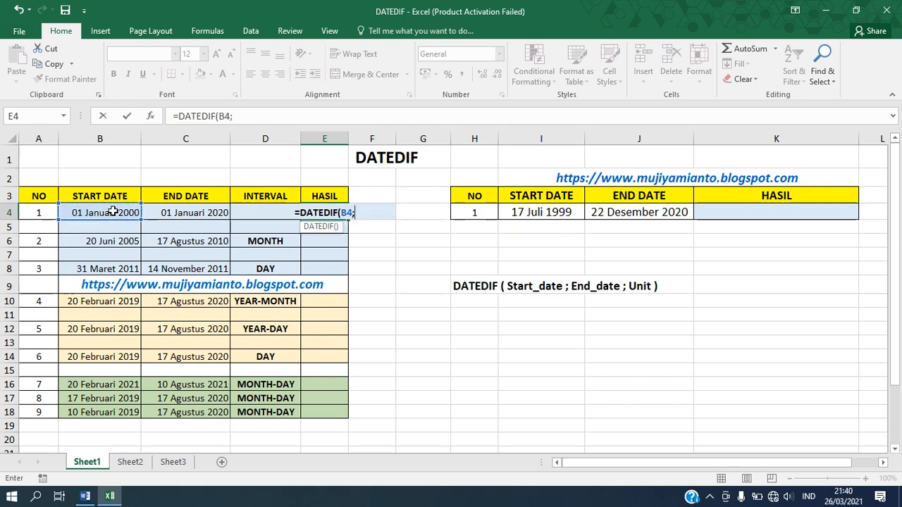
{"action": "left_click", "coordinate": [192, 209]}
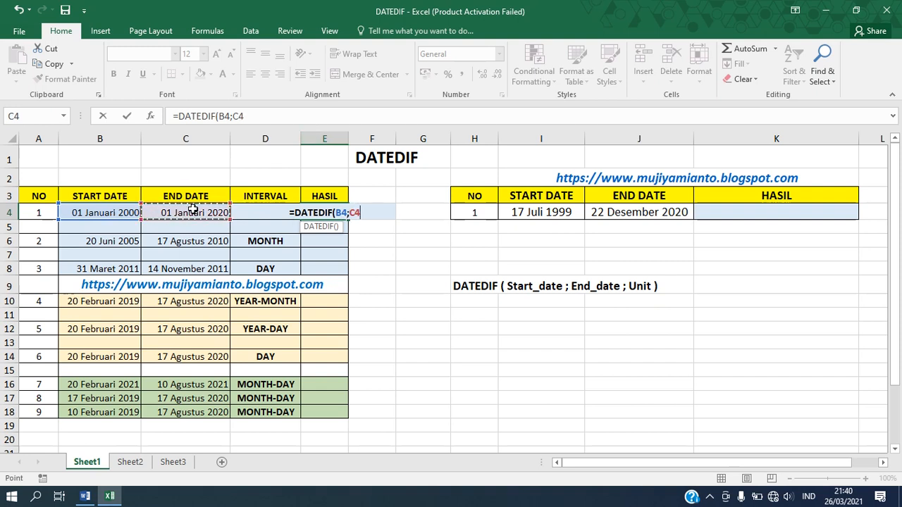
{"action": "type", "text": ";"}
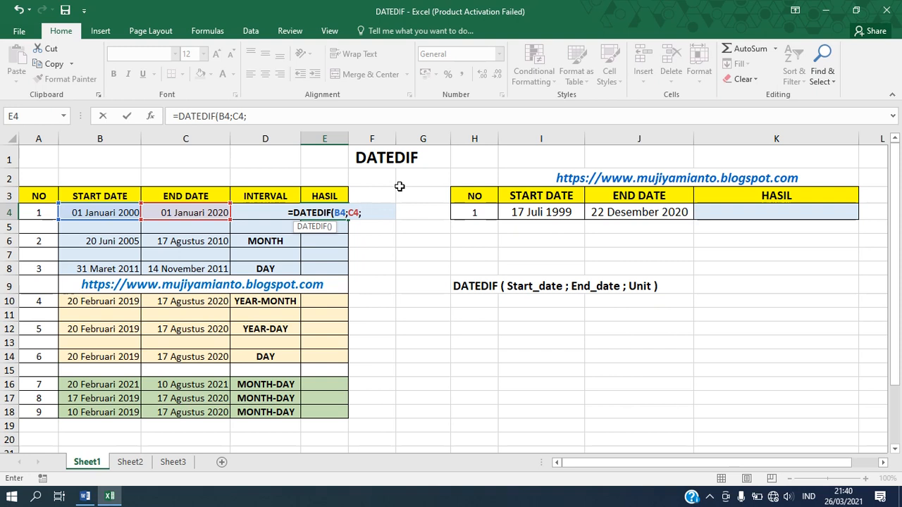
{"action": "type", "text": "\""}
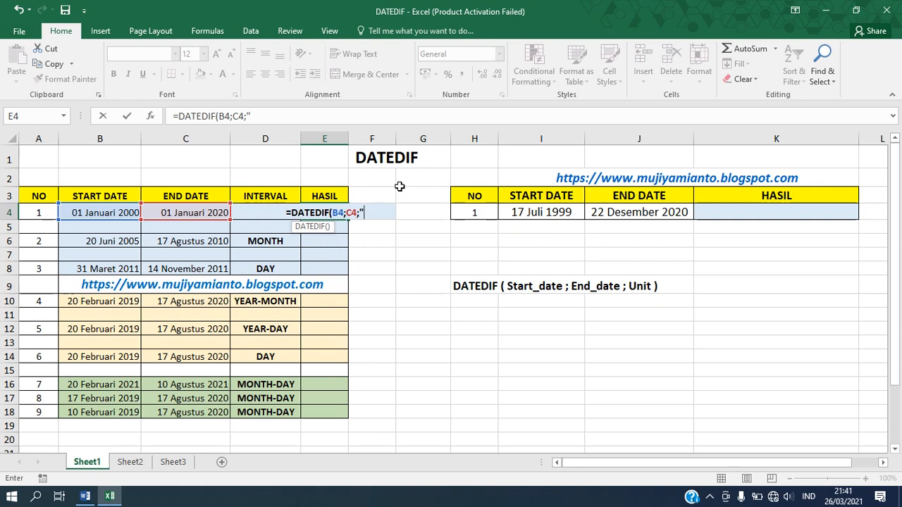
{"action": "type", "text": "Y\")"}
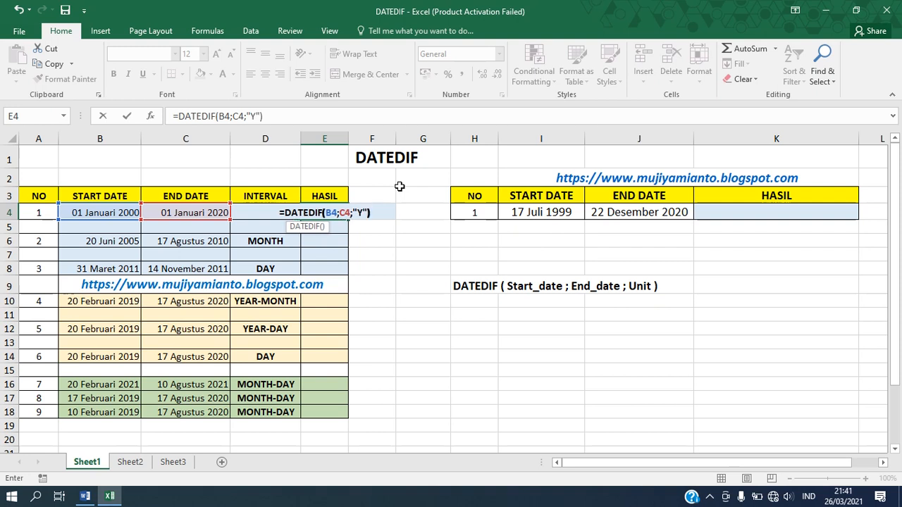
{"action": "key", "text": "Return"}
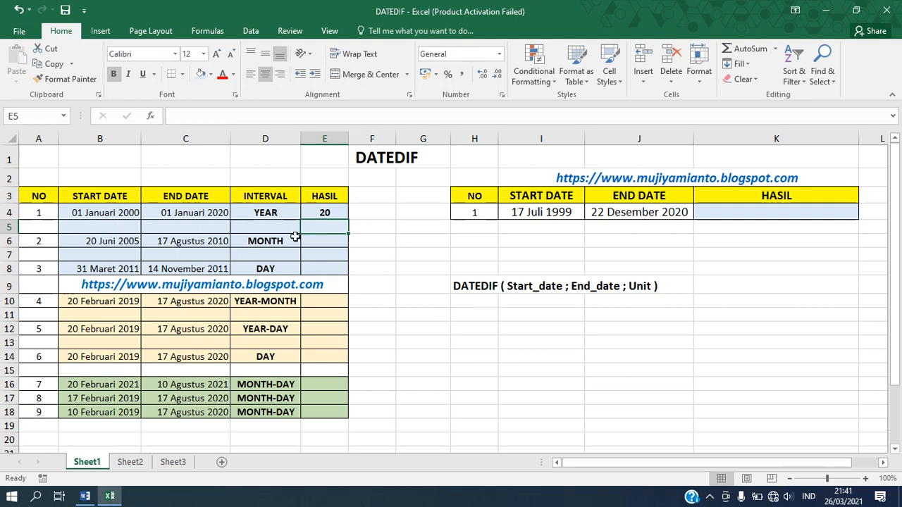
Step: Calculate the MONTH interval in cell E6 with the formula =DATEDIF(B6;C6;"M")
{"action": "left_click", "coordinate": [326, 241]}
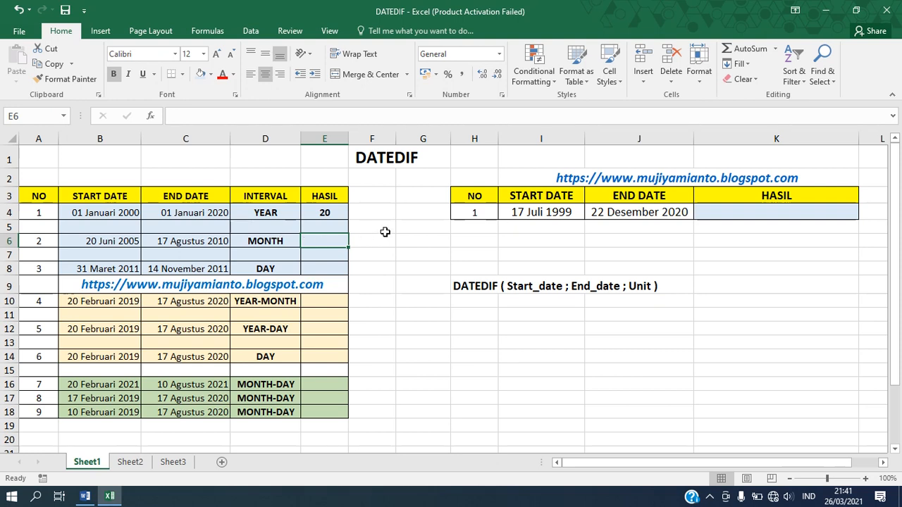
{"action": "type", "text": "=DAT"}
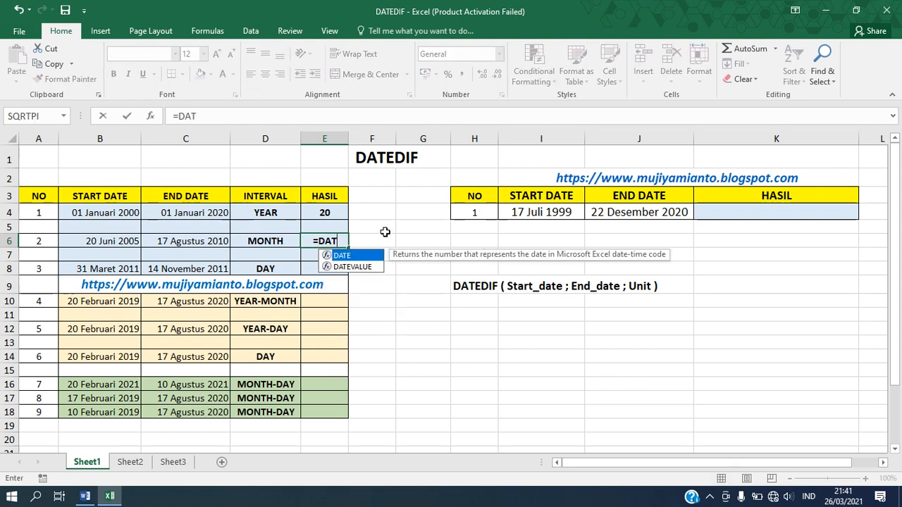
{"action": "type", "text": "EDIF"}
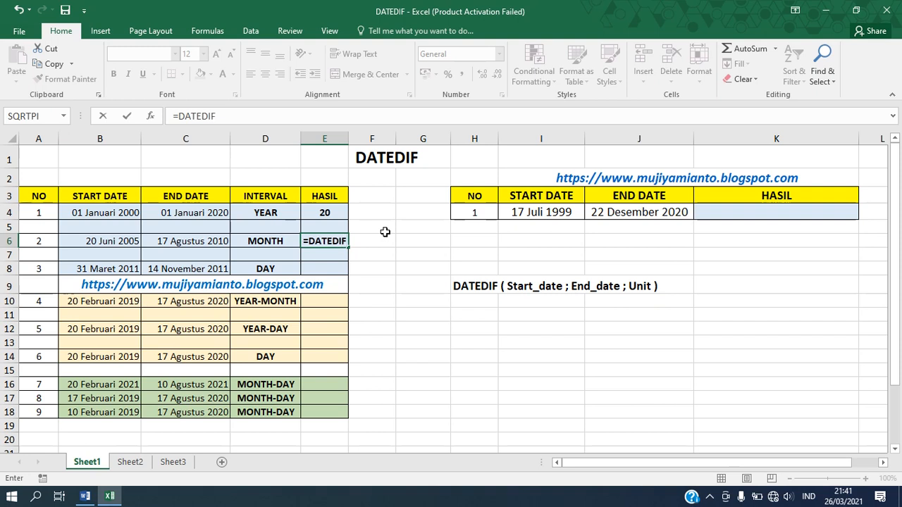
{"action": "type", "text": "("}
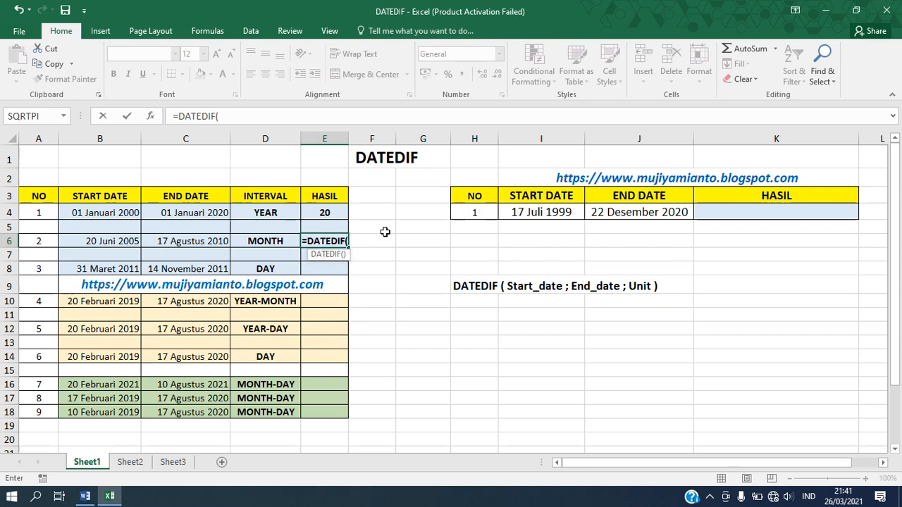
{"action": "left_click", "coordinate": [116, 243]}
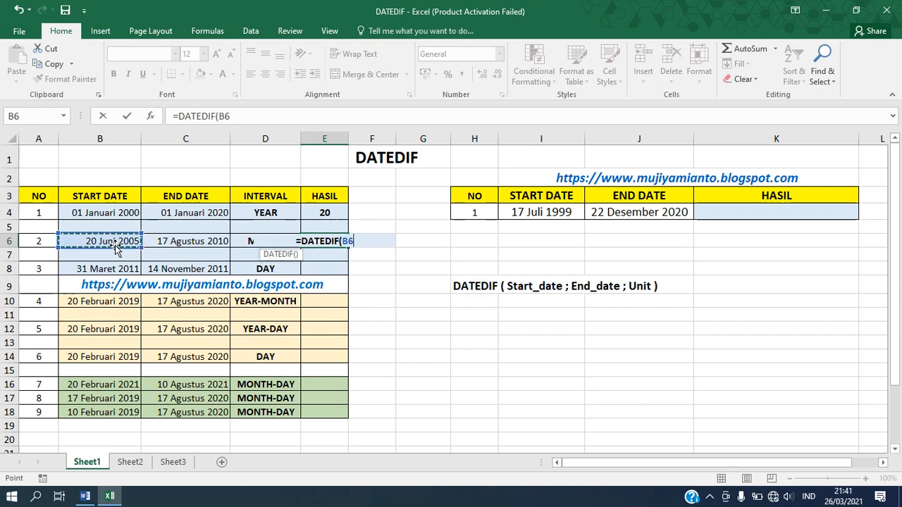
{"action": "type", "text": ";"}
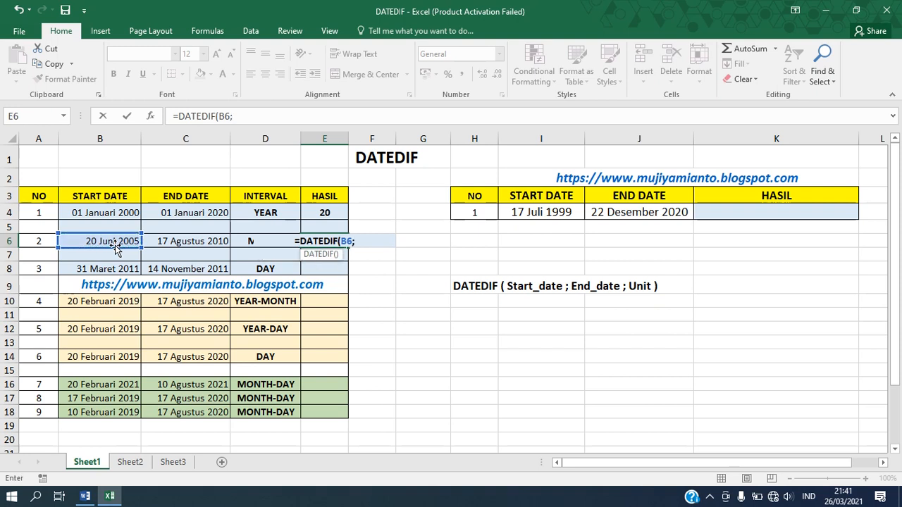
{"action": "left_click", "coordinate": [187, 241]}
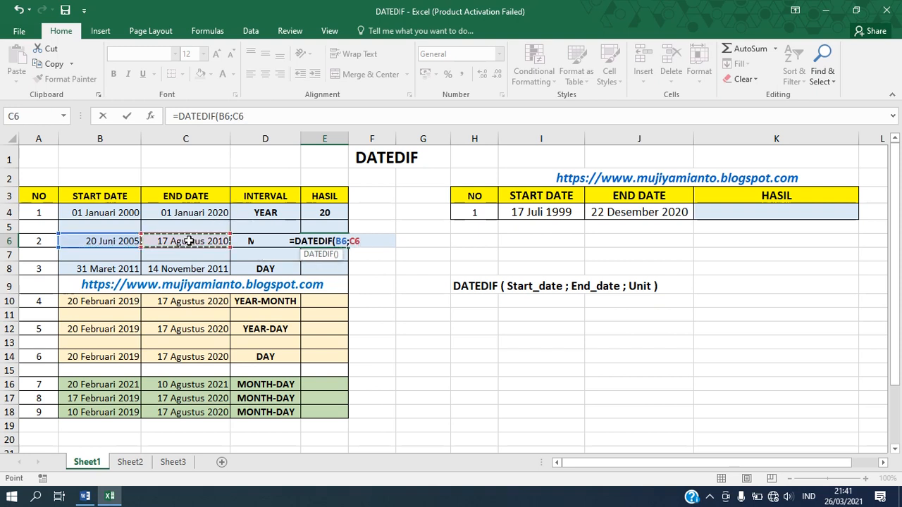
{"action": "type", "text": ";"}
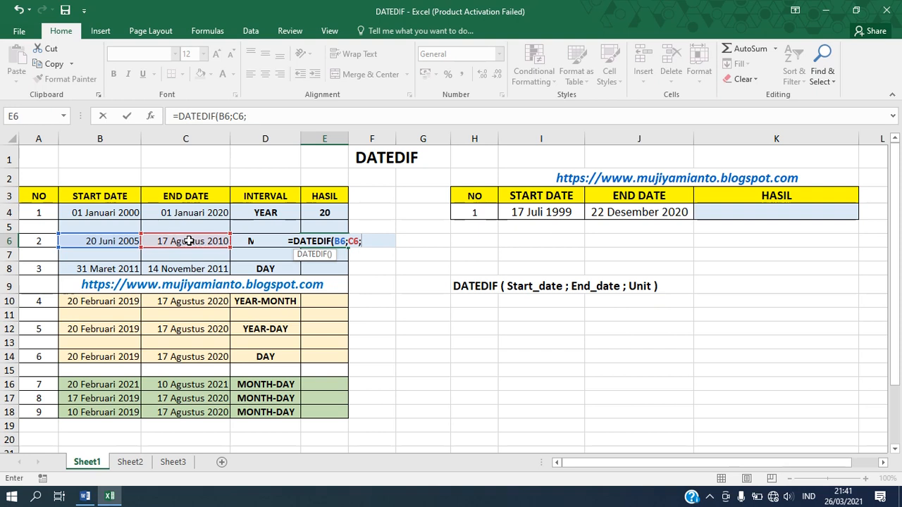
{"action": "type", "text": "\""}
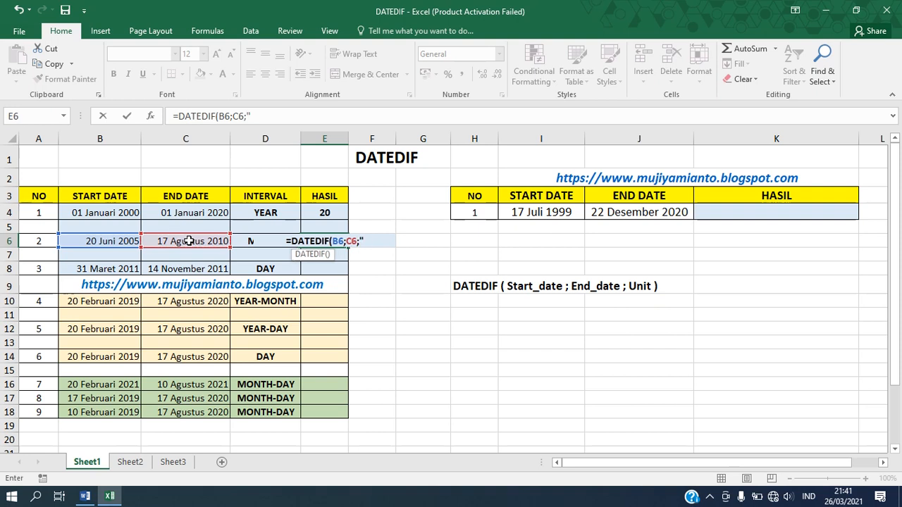
{"action": "type", "text": "M"}
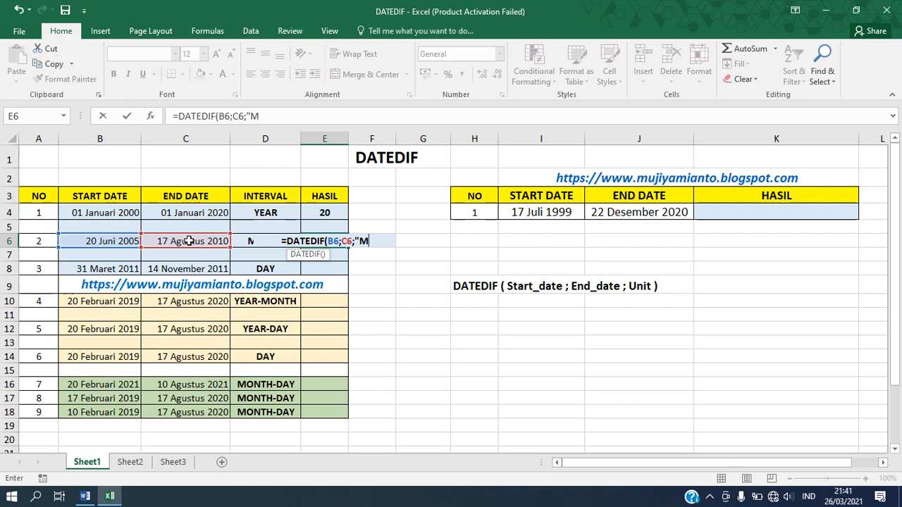
{"action": "type", "text": "\")"}
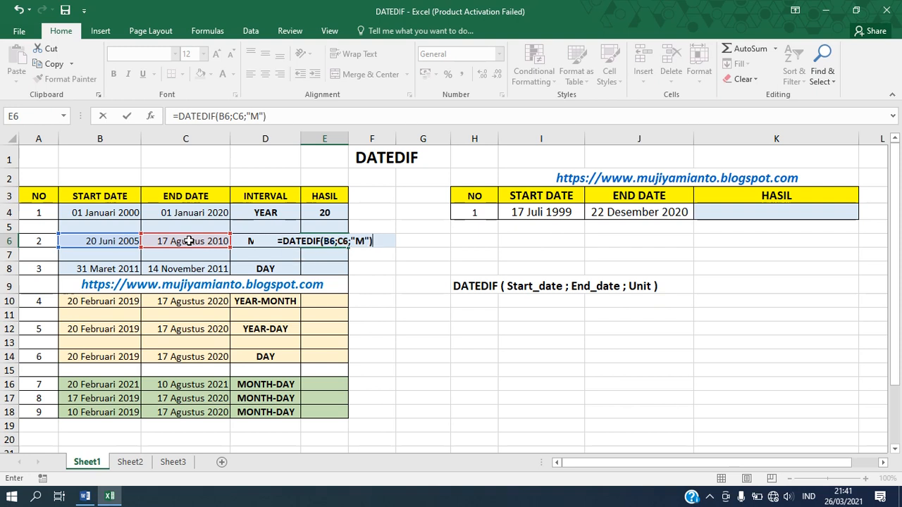
{"action": "key", "text": "Return"}
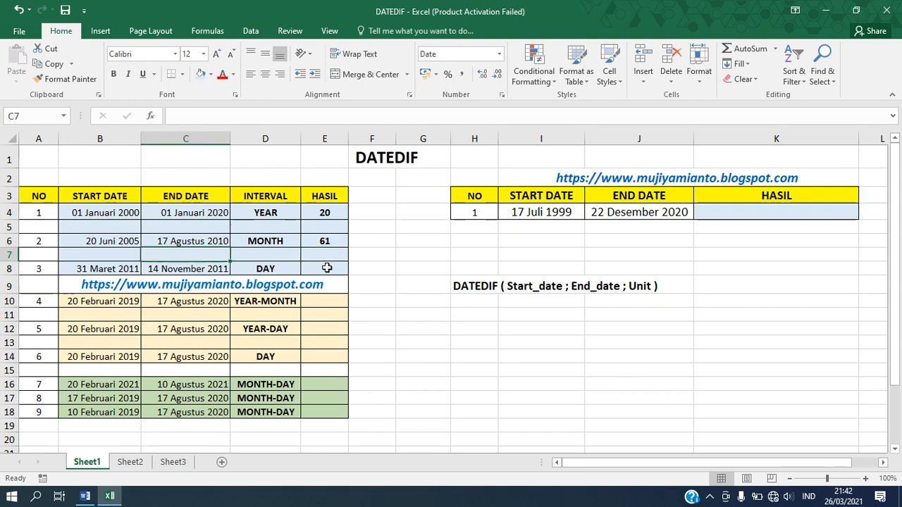
Step: Calculate the DAY interval in cell E8 with the formula =DATEDIF(B8;C8;"D")
{"action": "left_click", "coordinate": [327, 268]}
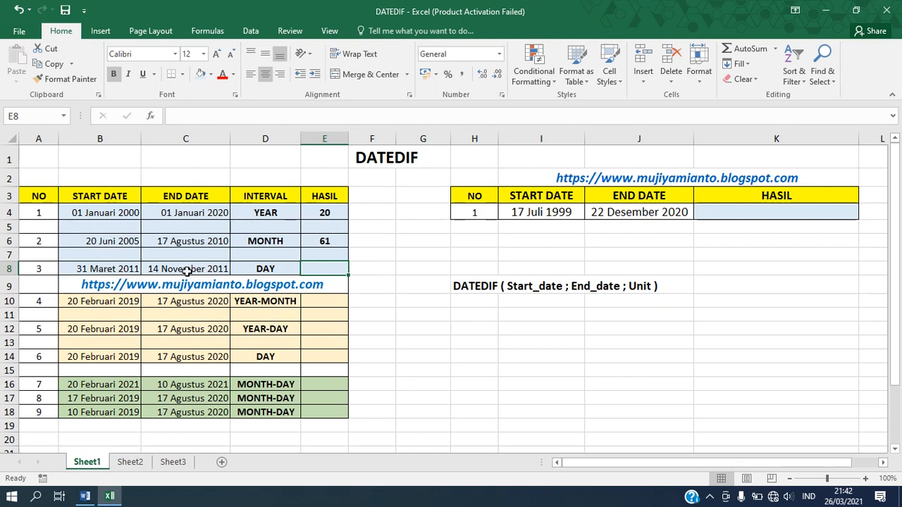
{"action": "type", "text": "=DATEDIF("}
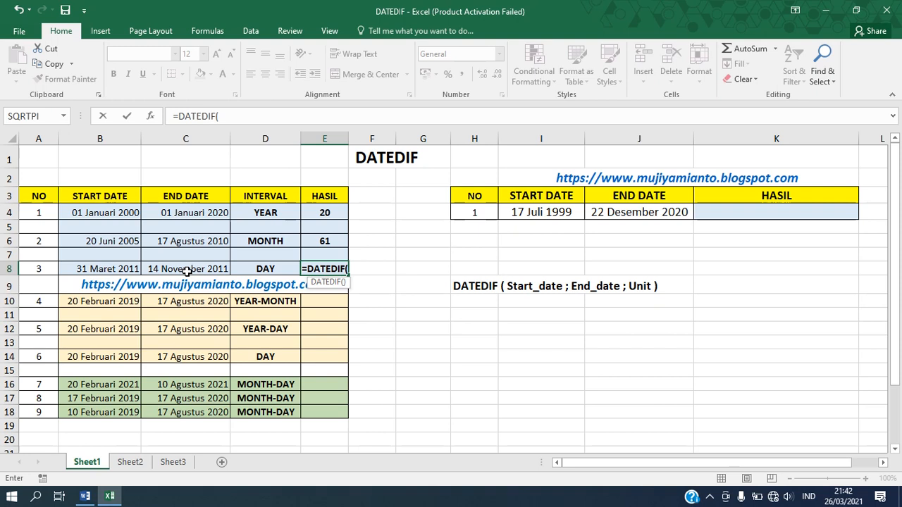
{"action": "left_click", "coordinate": [112, 269]}
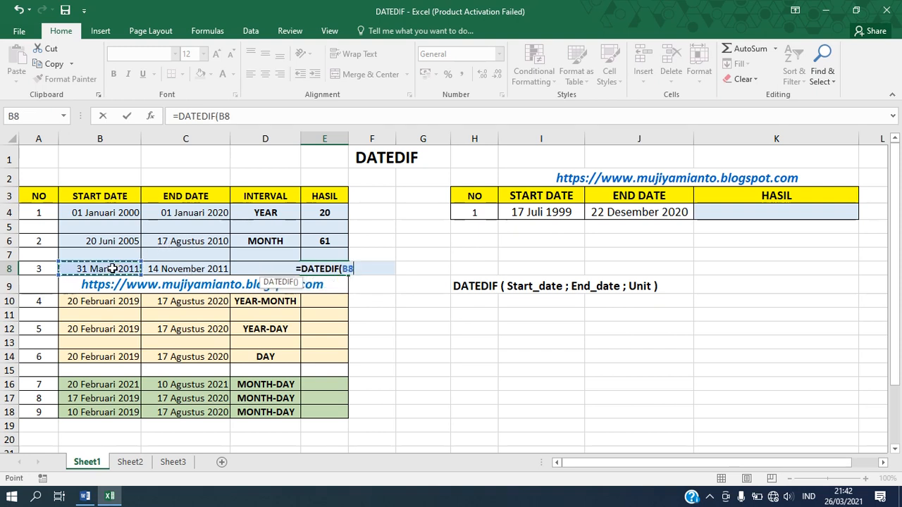
{"action": "type", "text": ";"}
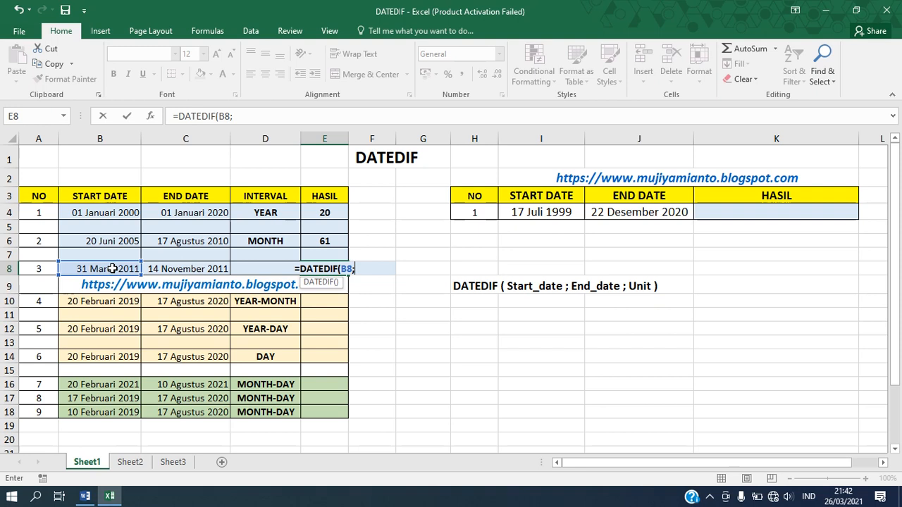
{"action": "left_click", "coordinate": [183, 269]}
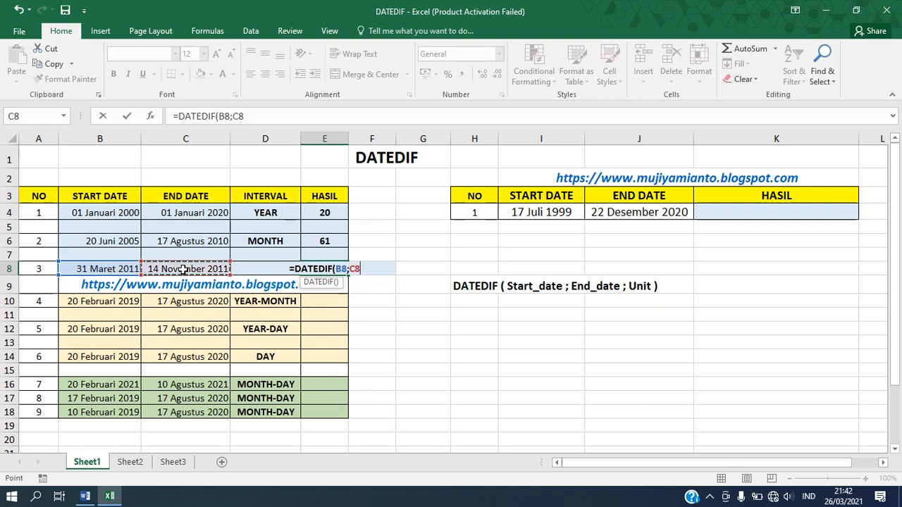
{"action": "type", "text": ";\""}
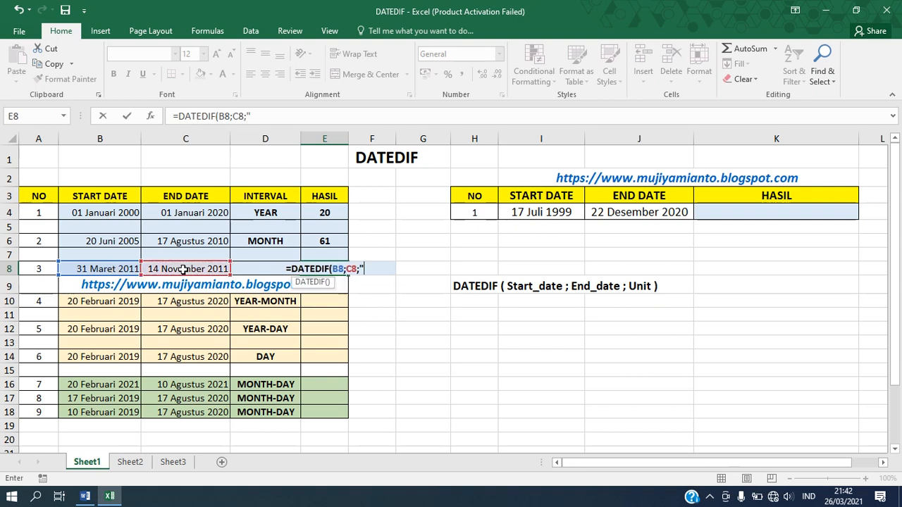
{"action": "type", "text": "D"}
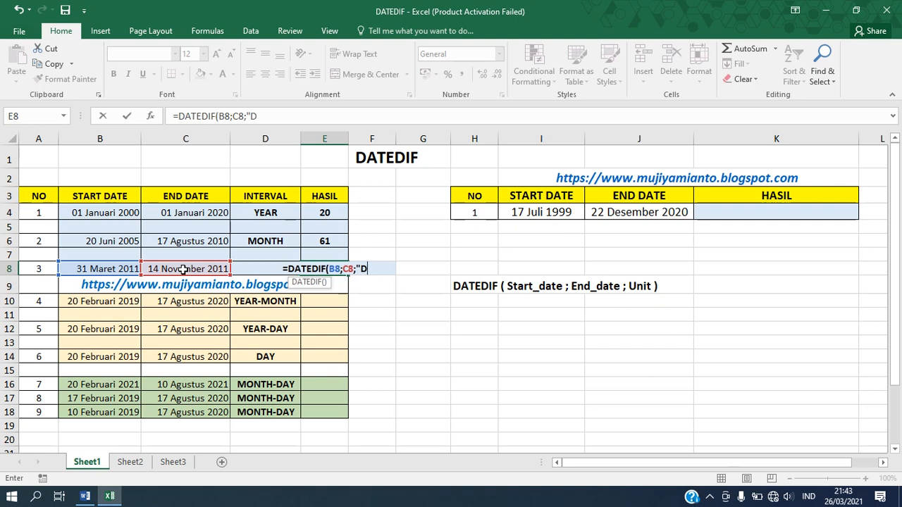
{"action": "type", "text": "\")"}
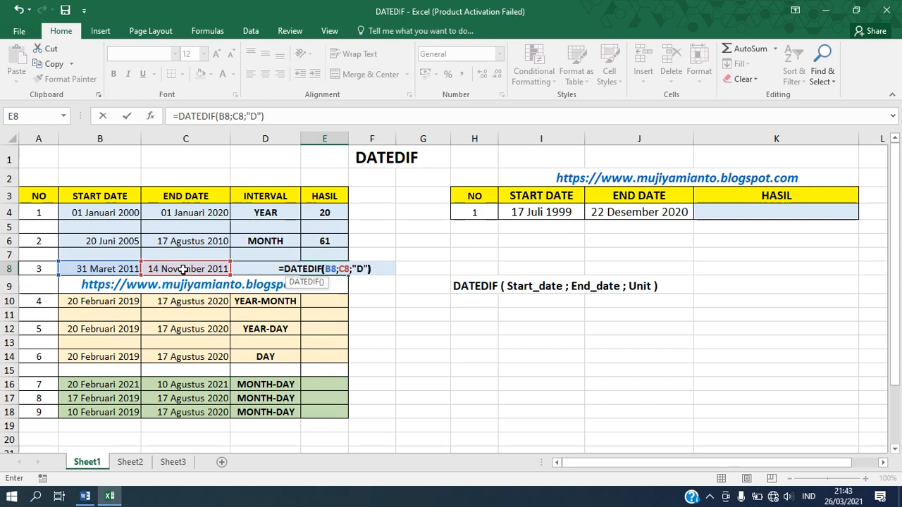
{"action": "key", "text": "Return"}
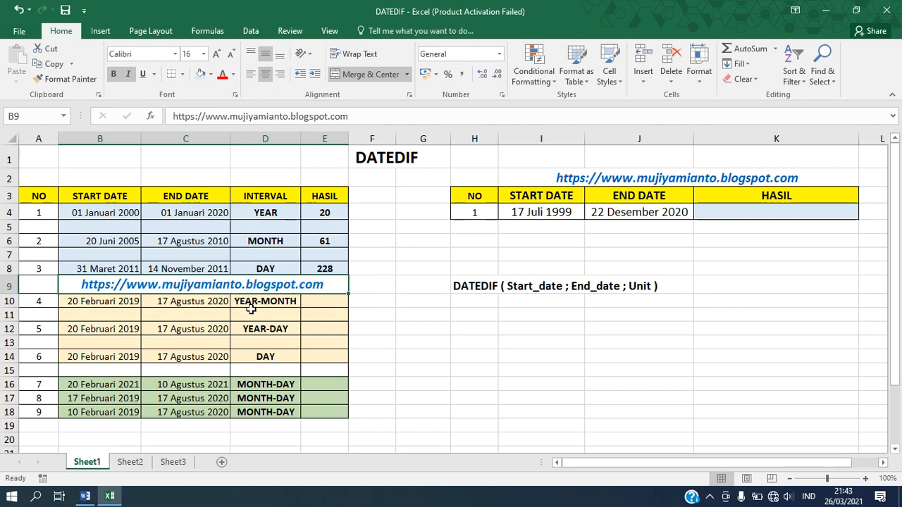
Step: Calculate the YEAR-MONTH interval in cell E10 with the formula =DATEDIF(B10;C10;"YM")
{"action": "left_click", "coordinate": [335, 301]}
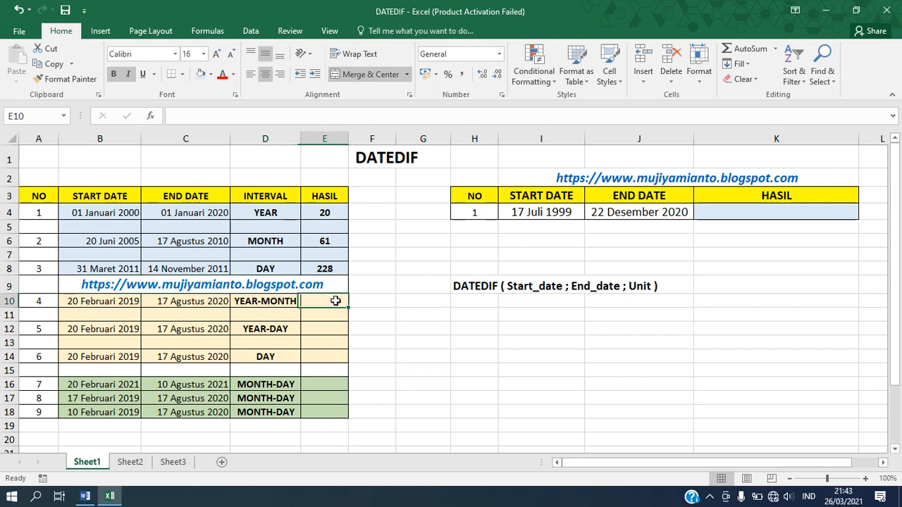
{"action": "type", "text": "="}
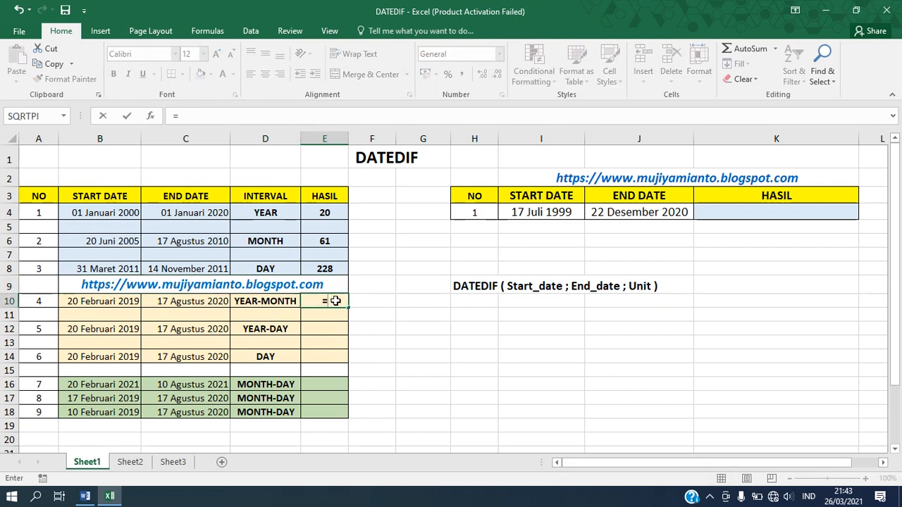
{"action": "type", "text": "DATEDI"}
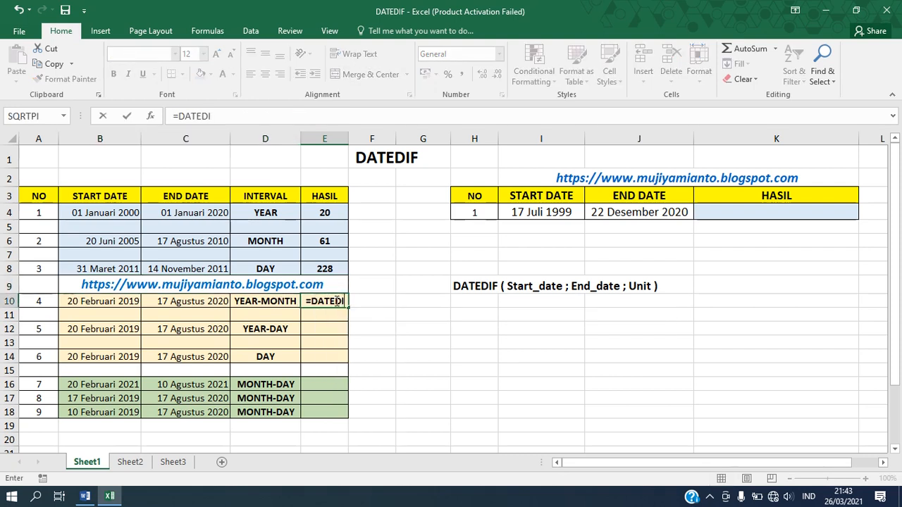
{"action": "type", "text": "F("}
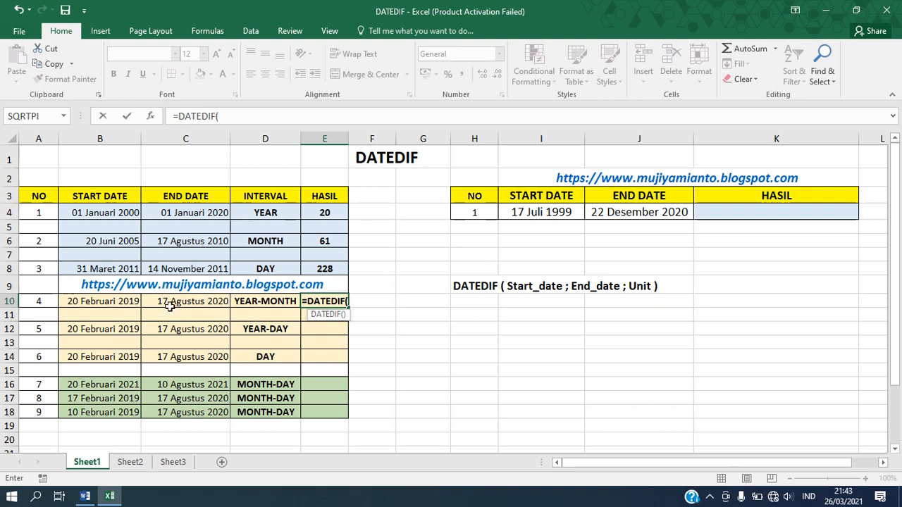
{"action": "left_click", "coordinate": [113, 302]}
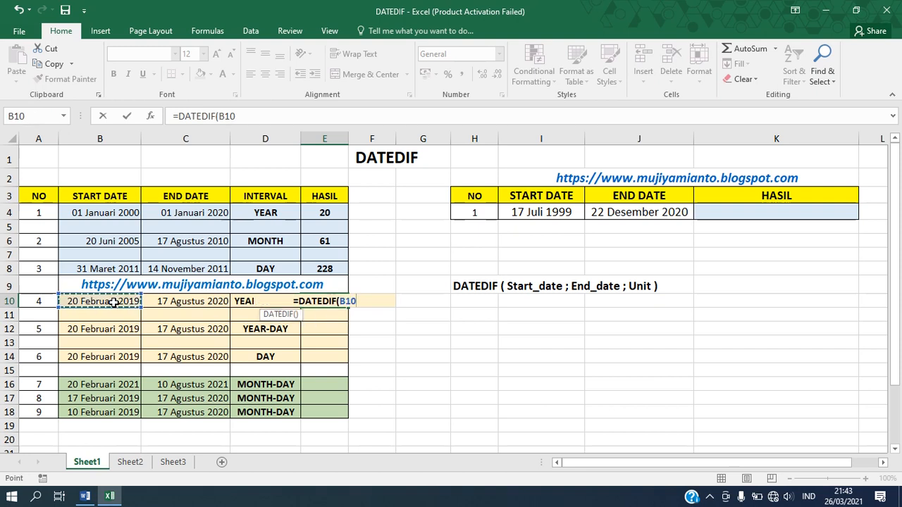
{"action": "type", "text": ";"}
{"action": "left_click", "coordinate": [182, 302]}
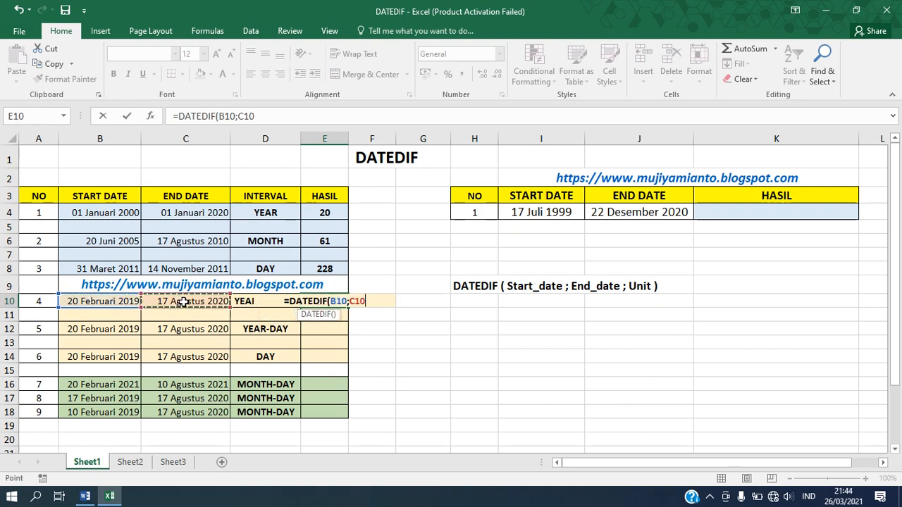
{"action": "type", "text": ";"}
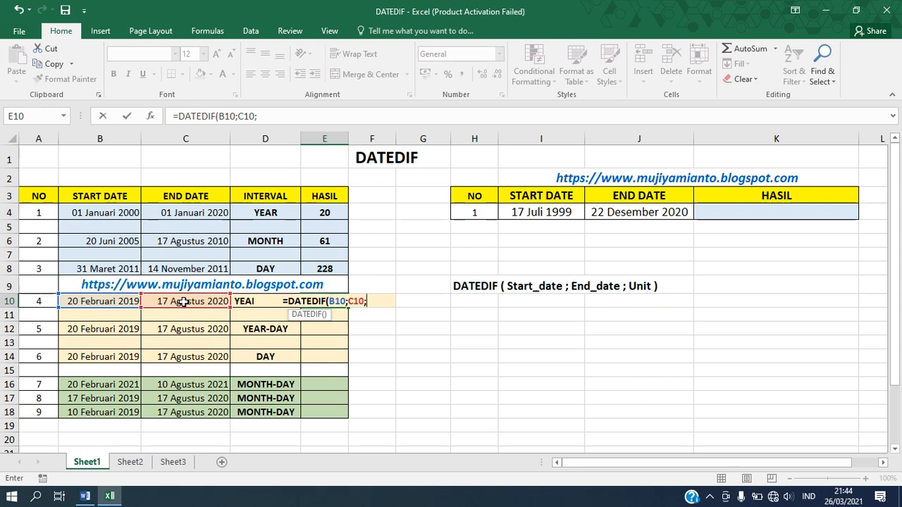
{"action": "type", "text": "\"Y"}
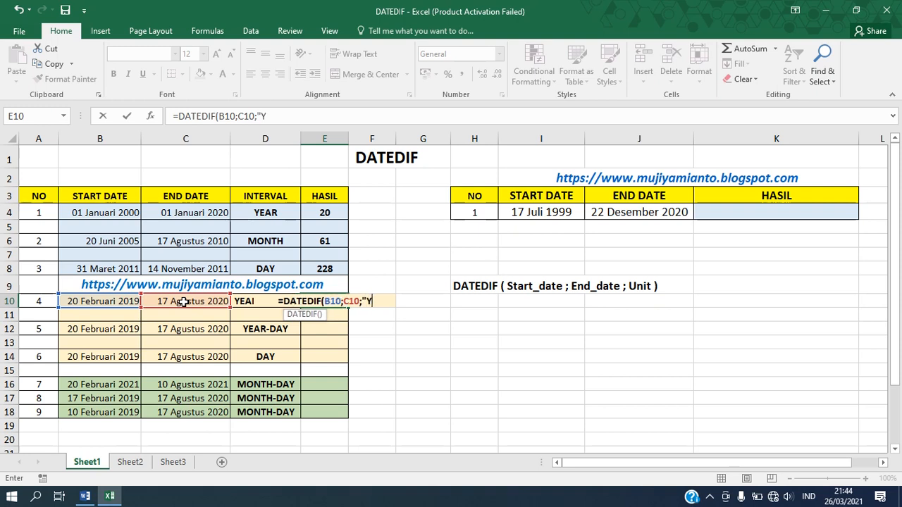
{"action": "type", "text": "M\")"}
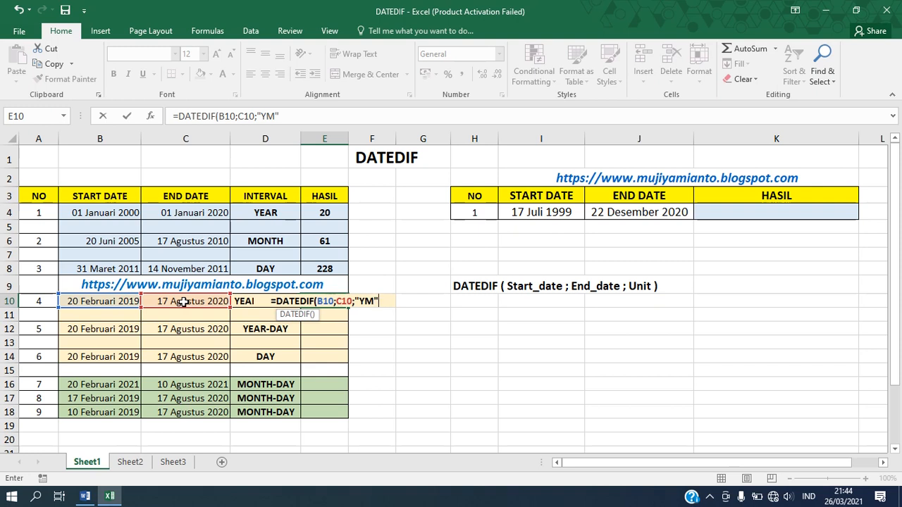
{"action": "key", "text": "Return"}
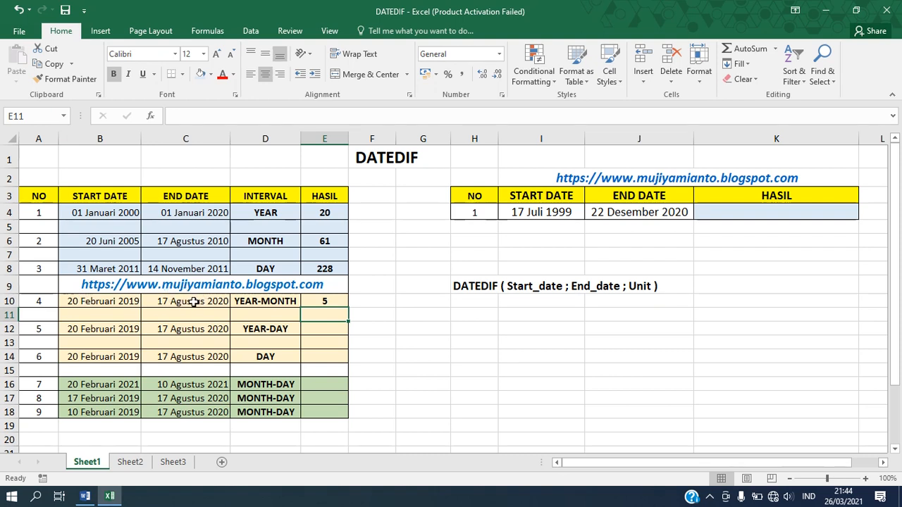
Step: Change the end date in cell C10 to 20/08/2020 to test the YEAR-MONTH formula
{"action": "left_click", "coordinate": [338, 301]}
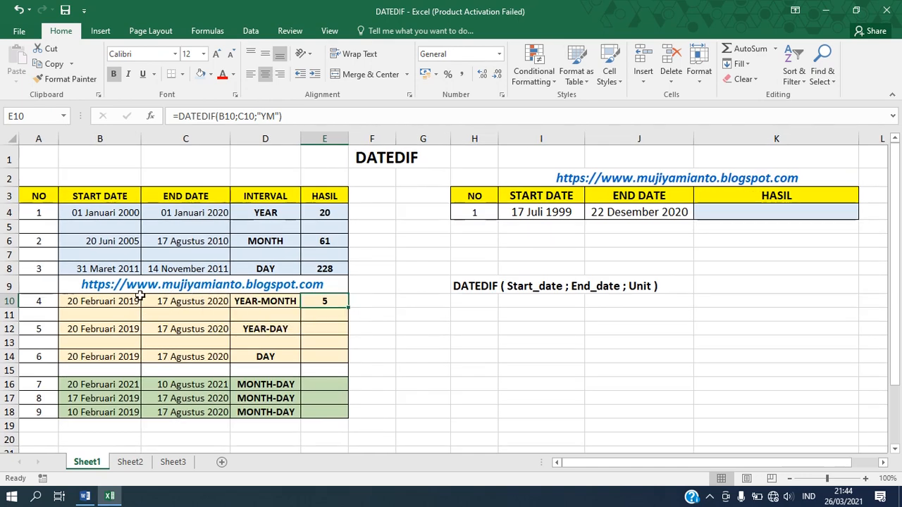
{"action": "left_click", "coordinate": [152, 300]}
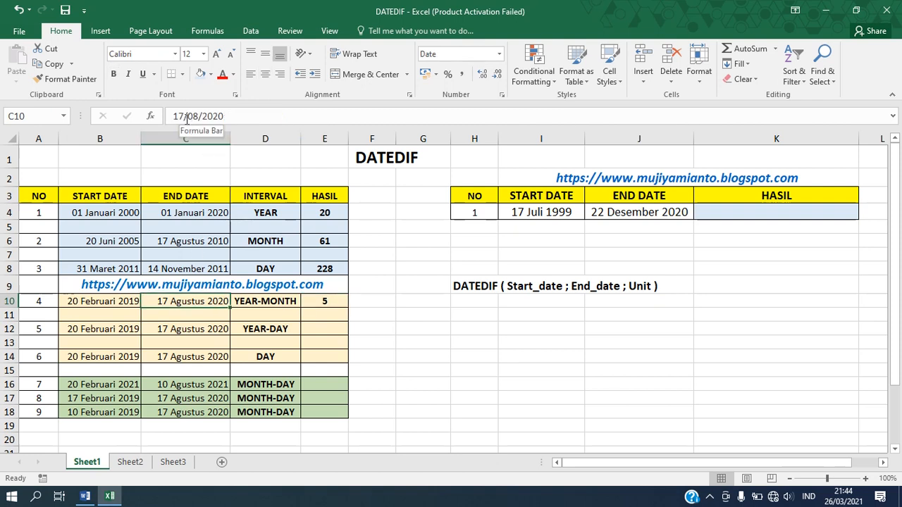
{"action": "left_click", "coordinate": [187, 117]}
{"action": "key", "text": "BackSpace"}
{"action": "key", "text": "BackSpace"}
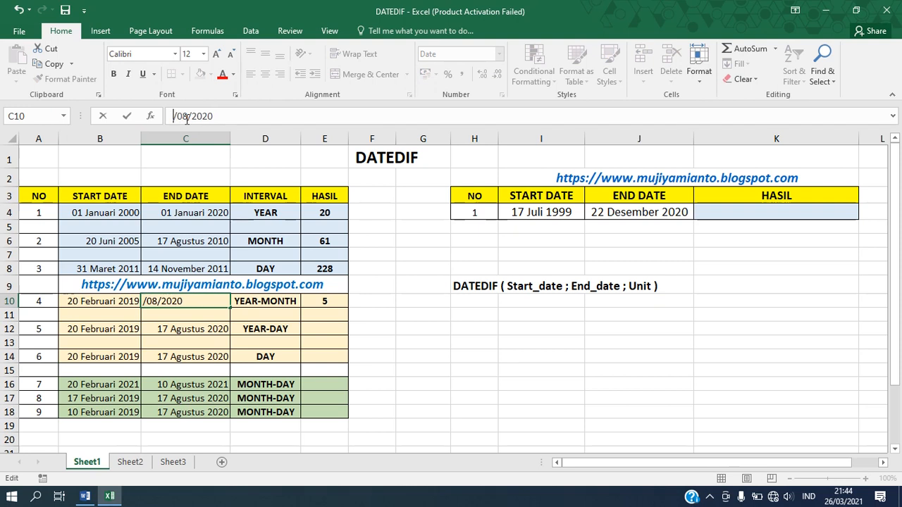
{"action": "type", "text": "20"}
{"action": "key", "text": "Return"}
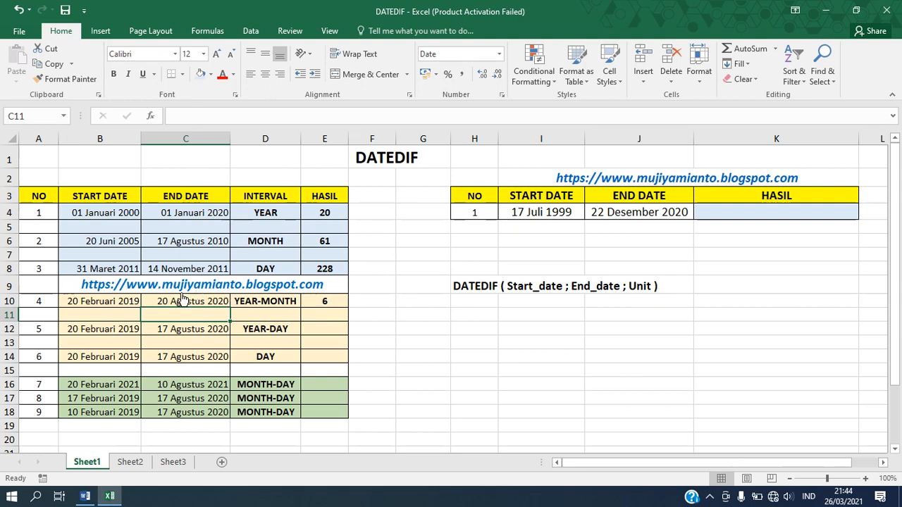
Step: Restore the end date in cell C10 to 17/08/2020
{"action": "left_click", "coordinate": [161, 298]}
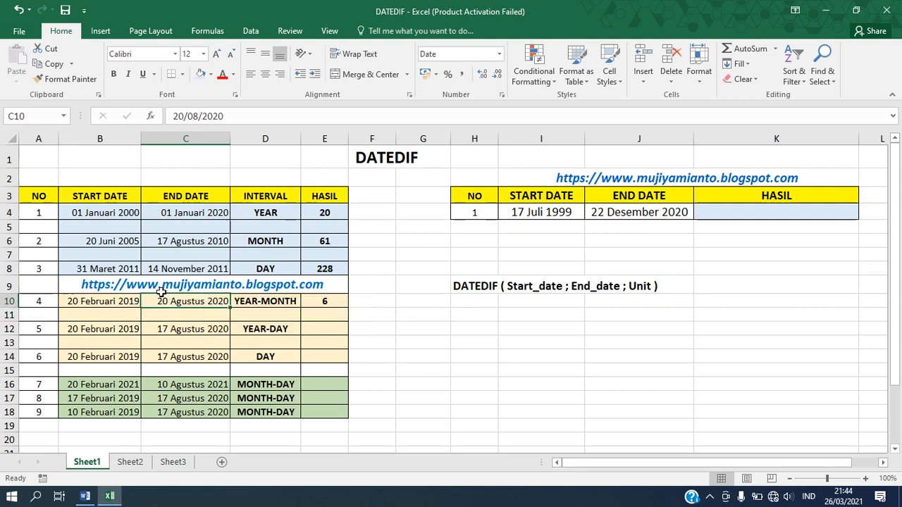
{"action": "left_click", "coordinate": [183, 117]}
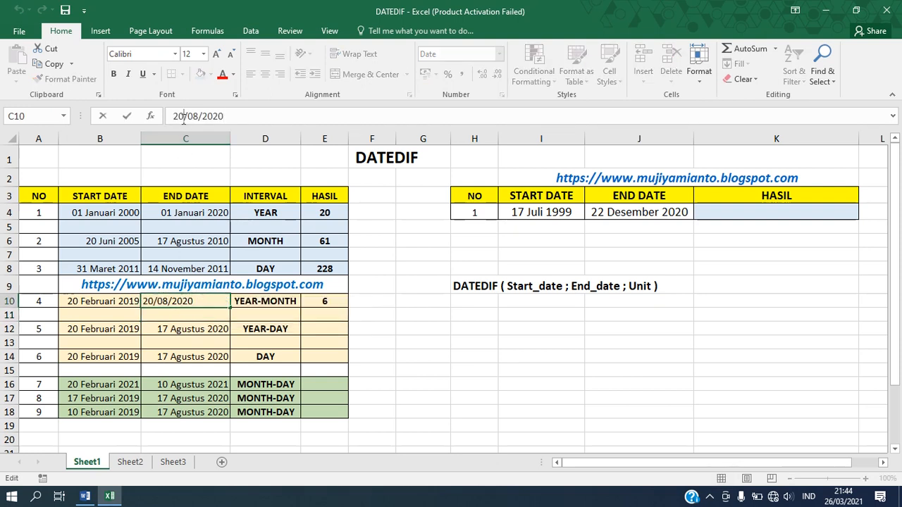
{"action": "key", "text": "BackSpace"}
{"action": "key", "text": "BackSpace"}
{"action": "type", "text": "17"}
{"action": "key", "text": "Return"}
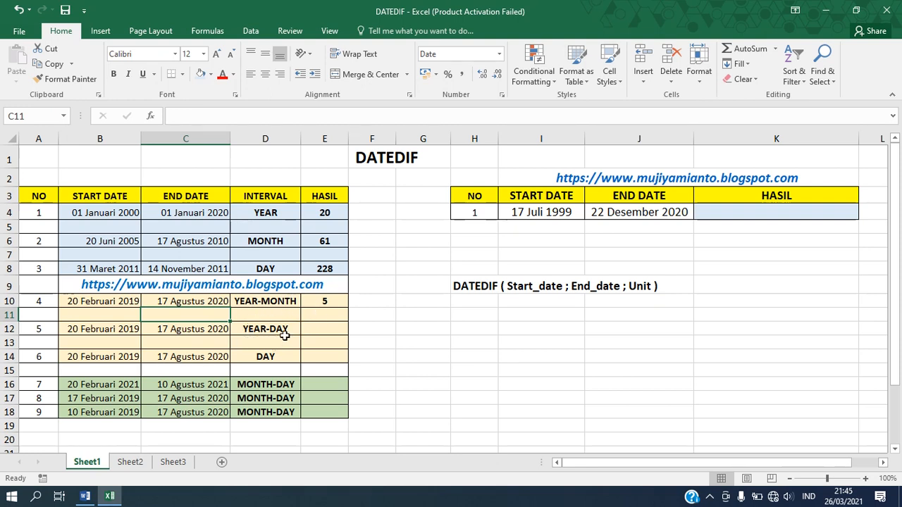
Step: Calculate the YEAR-DAY interval in cell E12 with the formula =DATEDIF(B12;C12;"YD")
{"action": "left_click", "coordinate": [323, 330]}
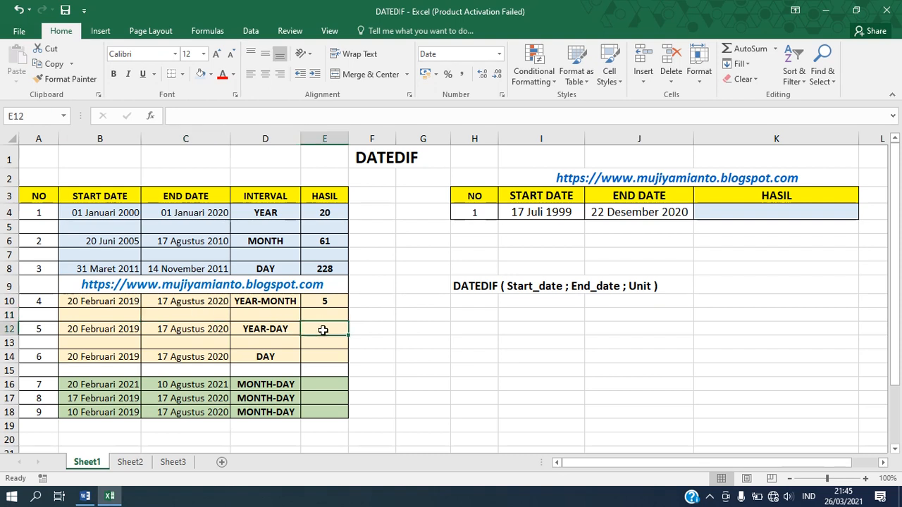
{"action": "type", "text": "=DAT"}
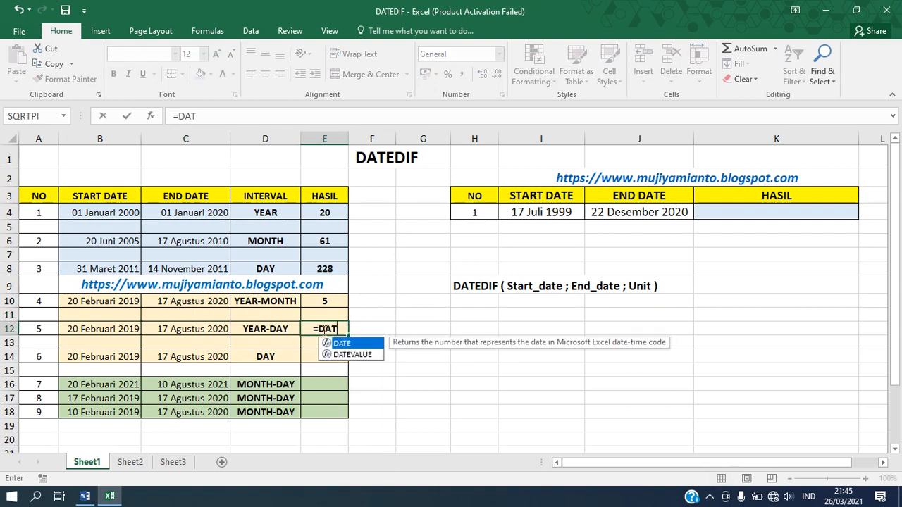
{"action": "type", "text": "EDIF("}
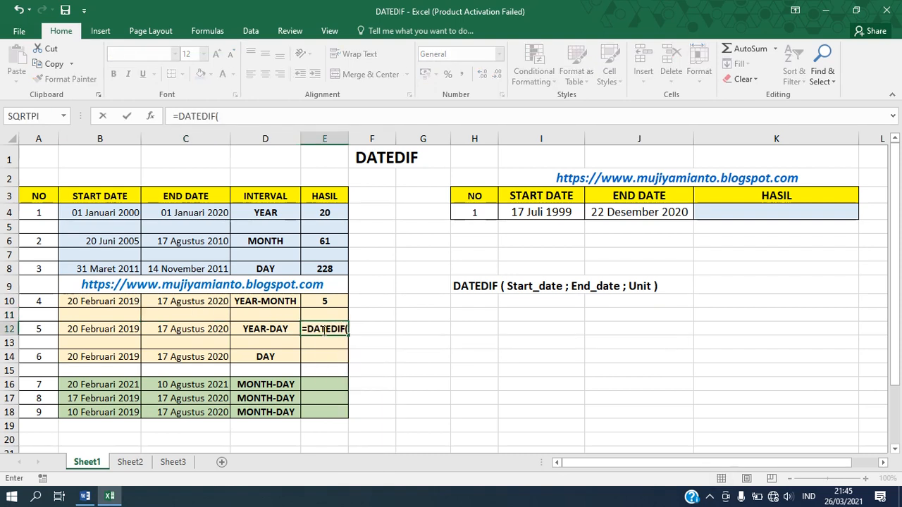
{"action": "left_click", "coordinate": [109, 329]}
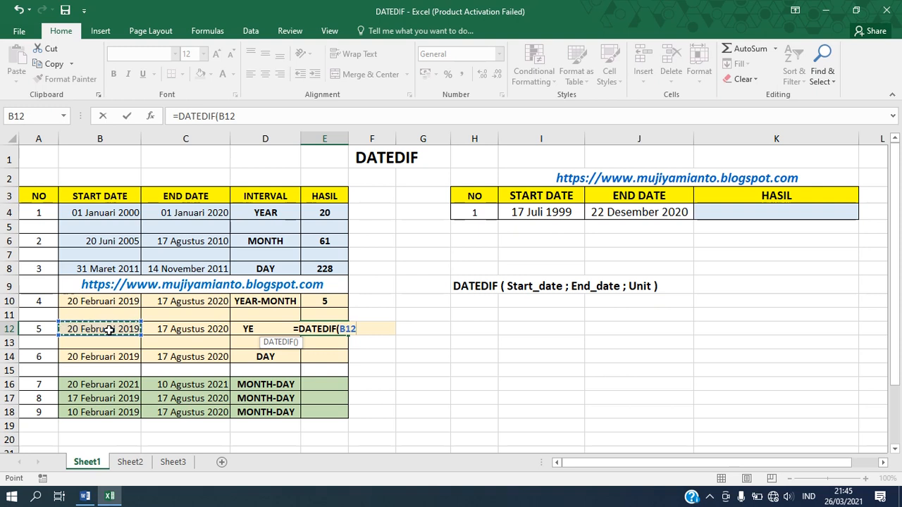
{"action": "type", "text": ";"}
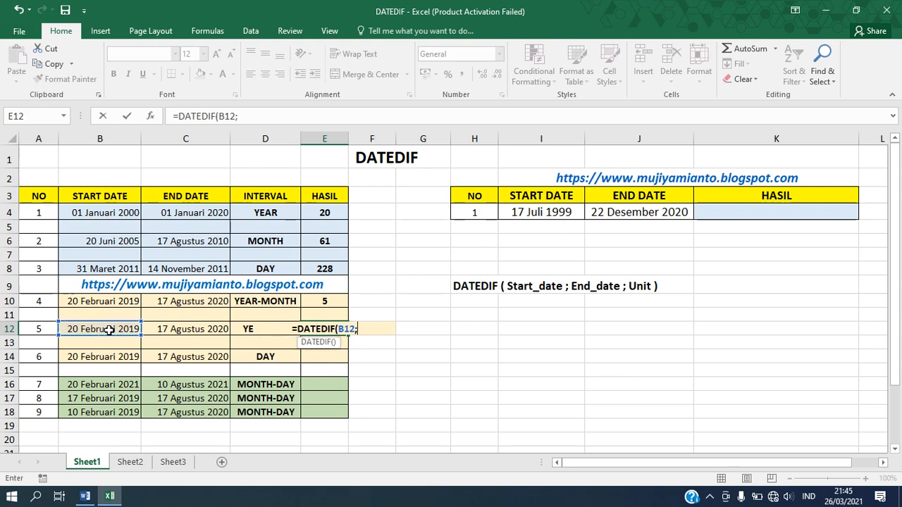
{"action": "left_click", "coordinate": [192, 330]}
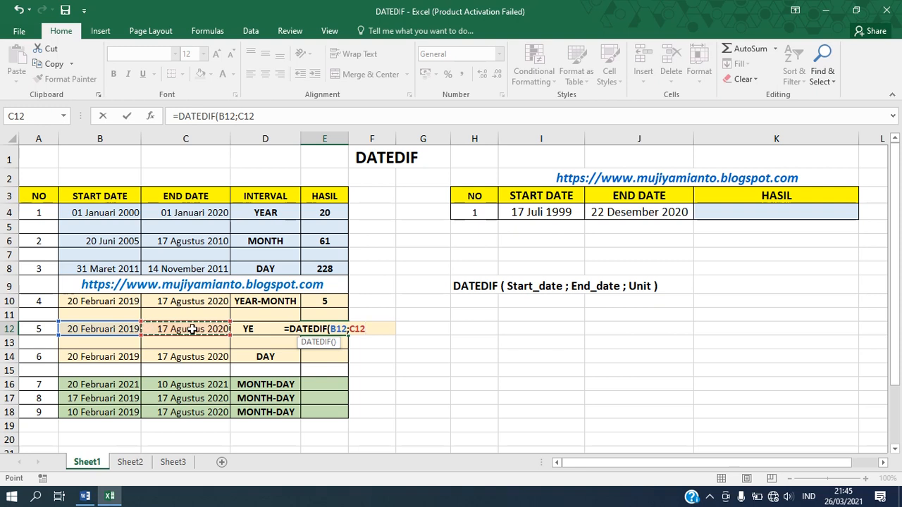
{"action": "type", "text": ";"}
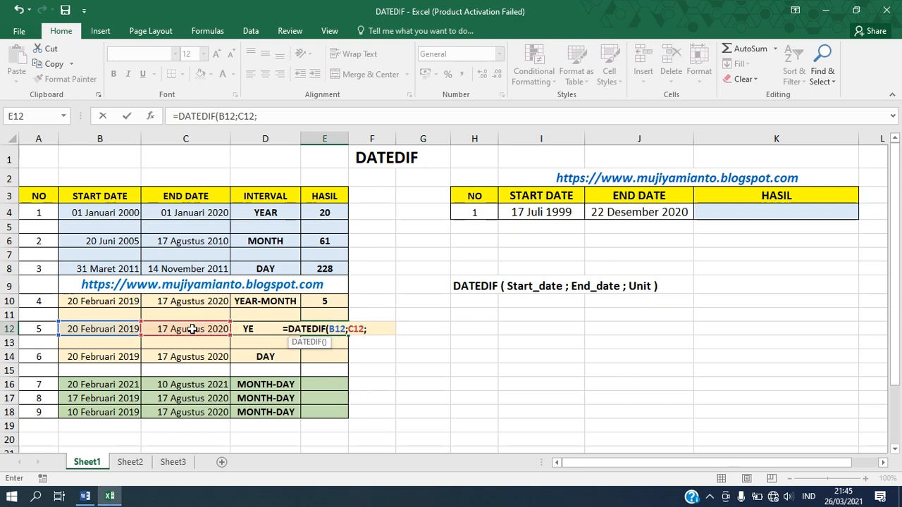
{"action": "type", "text": "\"Y"}
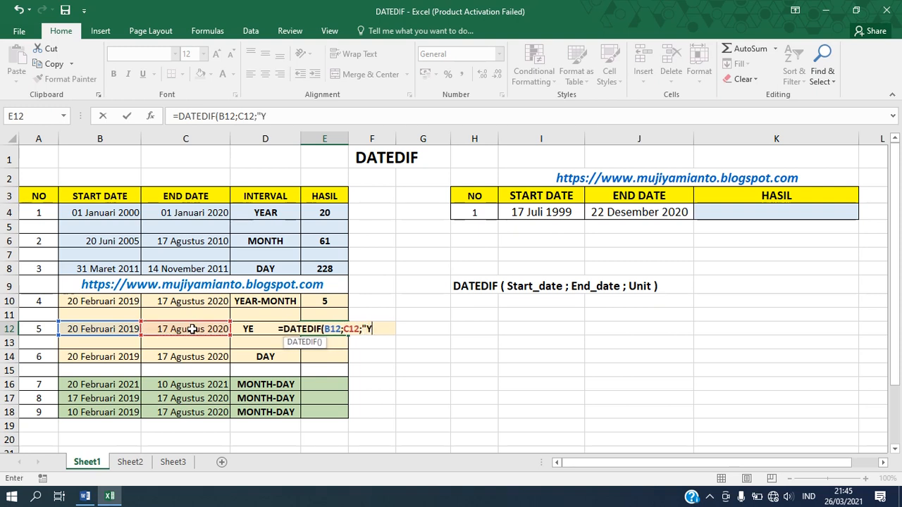
{"action": "type", "text": "D"}
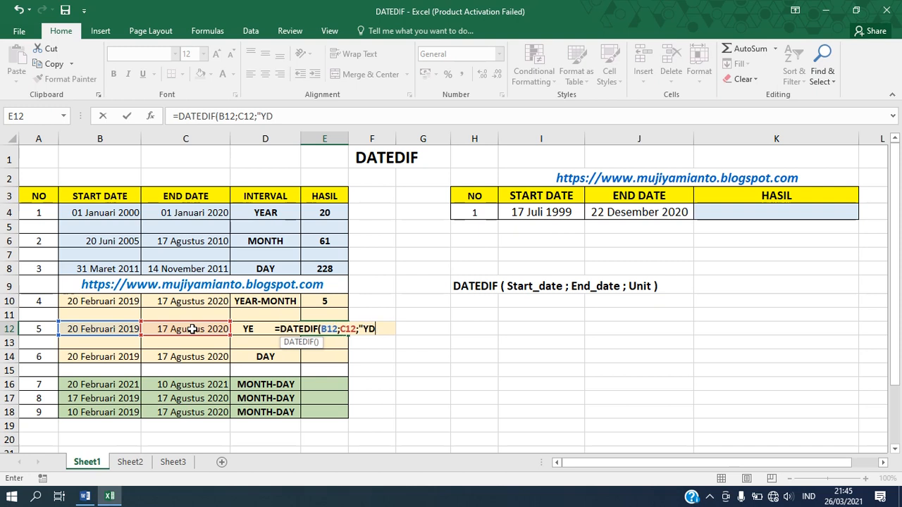
{"action": "type", "text": "\")"}
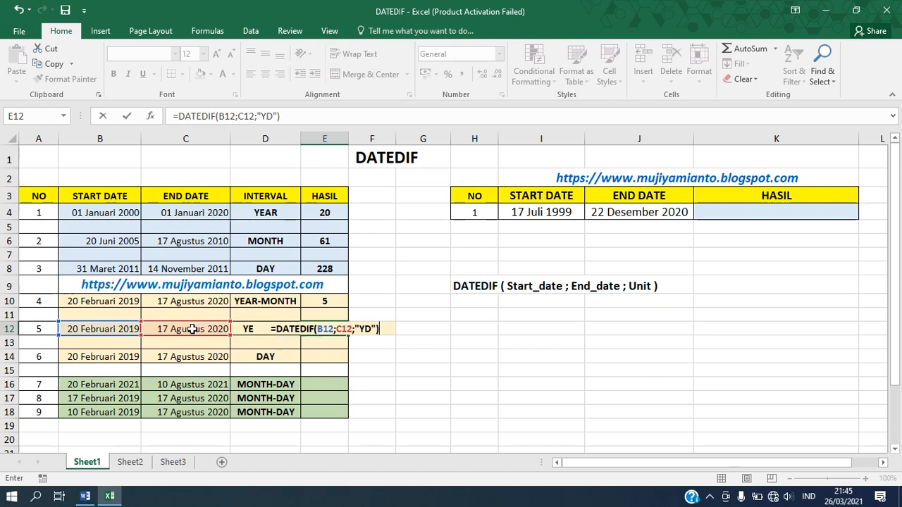
{"action": "key", "text": "Return"}
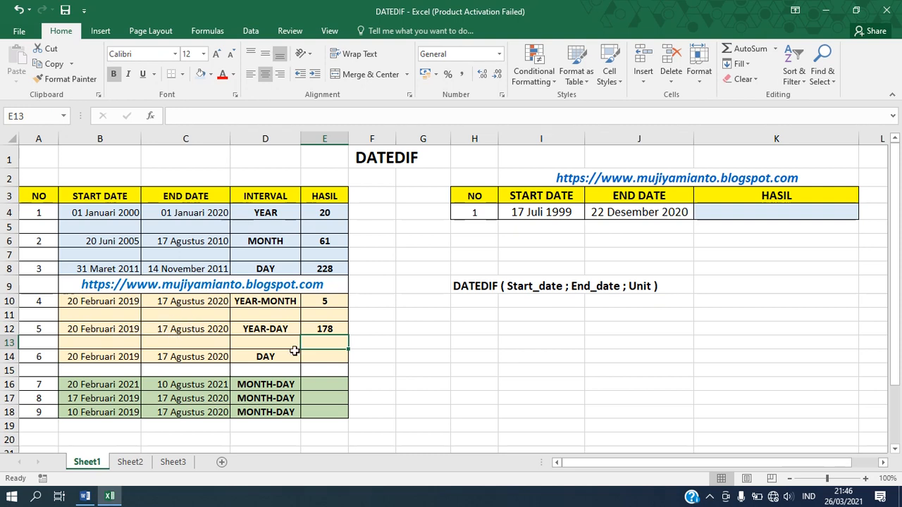
Step: Calculate the DAY interval in cell E14 with the formula =DATEDIF(B14;C14;"D")
{"action": "left_click", "coordinate": [334, 357]}
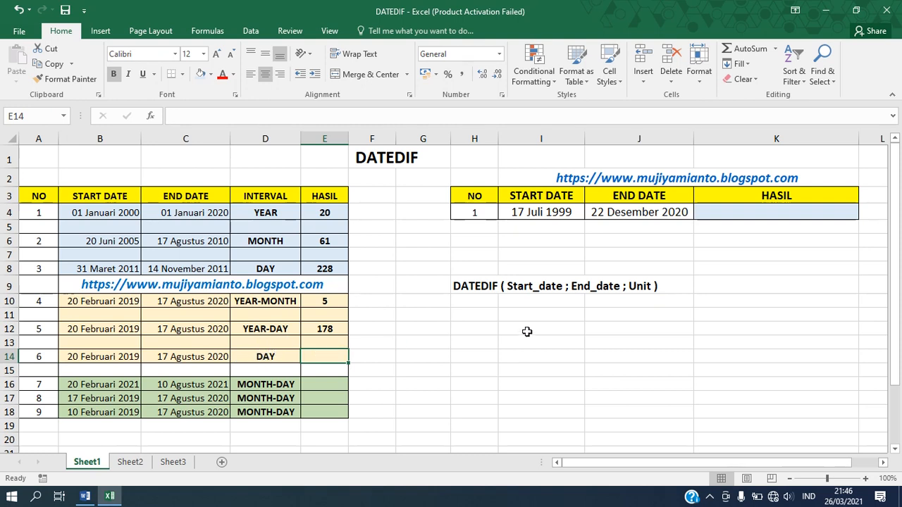
{"action": "type", "text": "=DAT"}
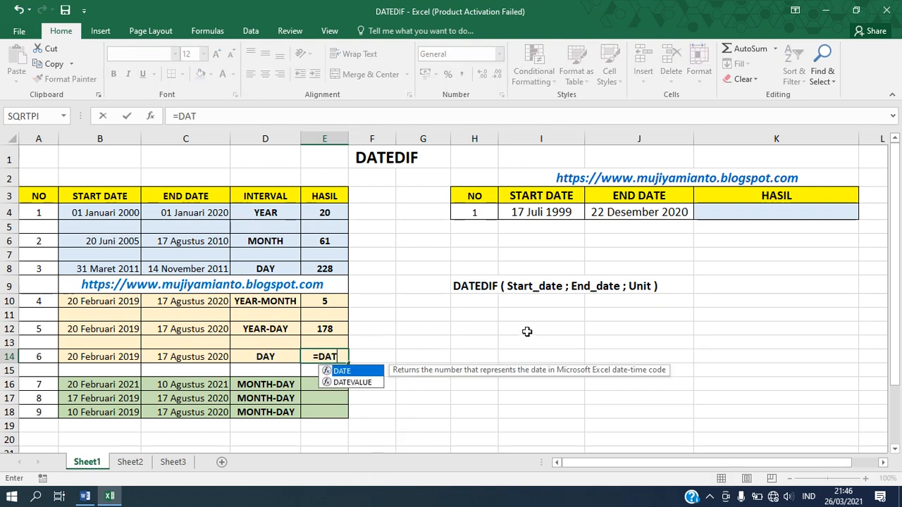
{"action": "type", "text": "EDIF("}
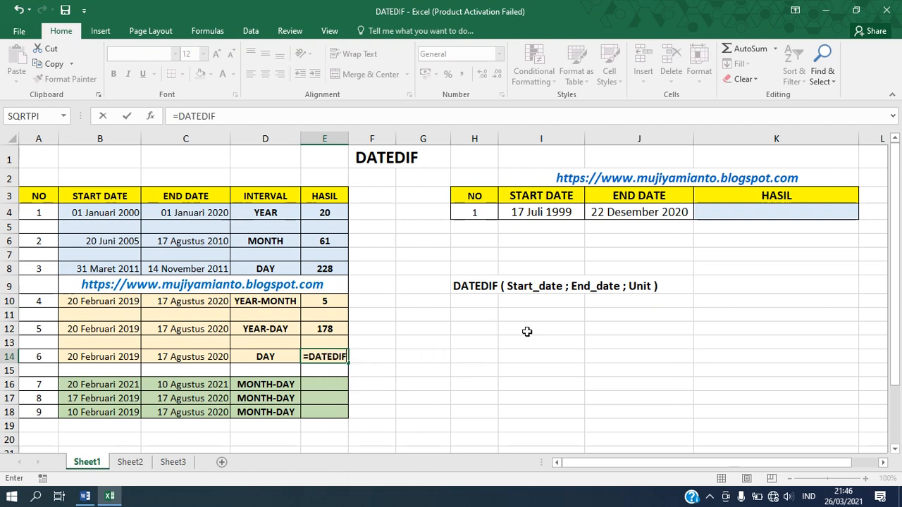
{"action": "left_click", "coordinate": [92, 356]}
{"action": "type", "text": ";"}
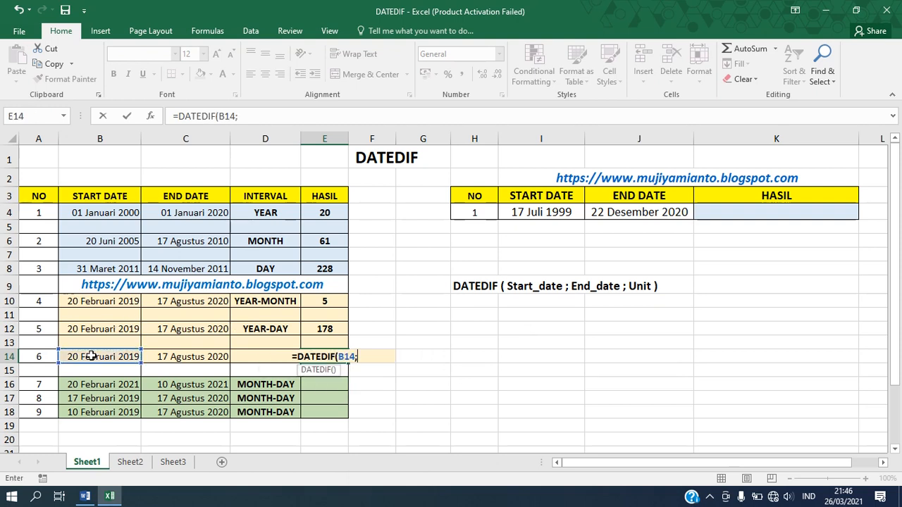
{"action": "left_click", "coordinate": [163, 356]}
{"action": "type", "text": ";"}
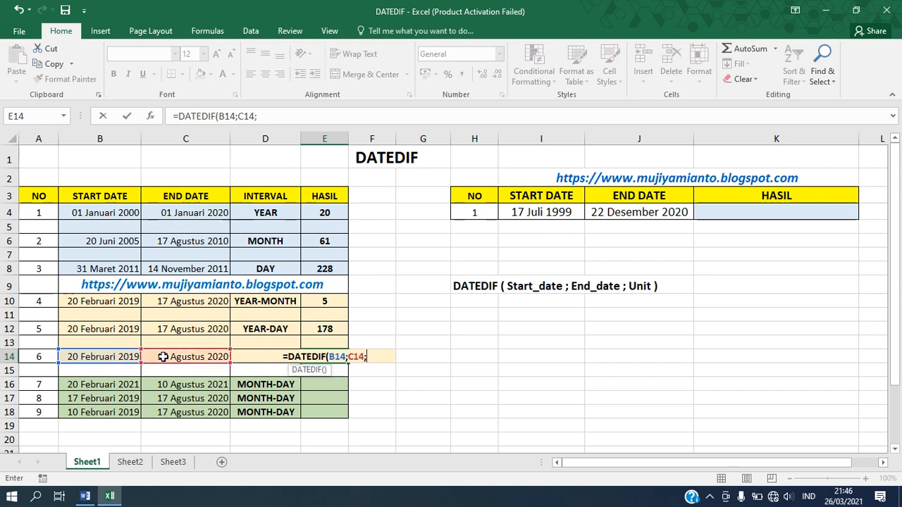
{"action": "type", "text": "\"D"}
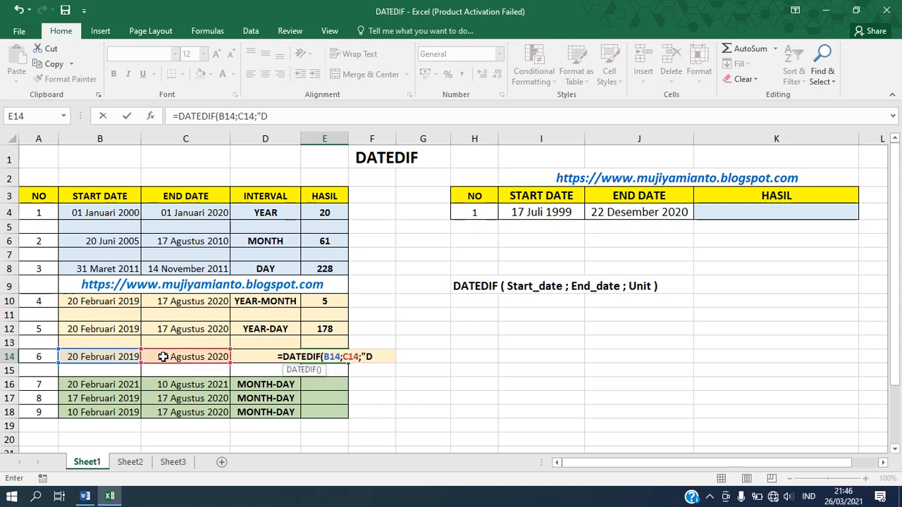
{"action": "type", "text": "\")"}
{"action": "key", "text": "BackSpace"}
{"action": "key", "text": "BackSpace"}
{"action": "type", "text": "\")"}
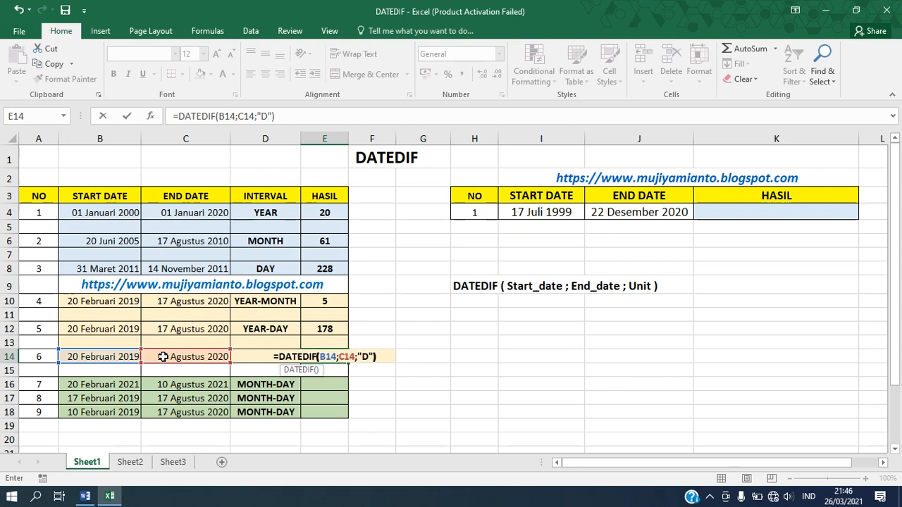
{"action": "key", "text": "Return"}
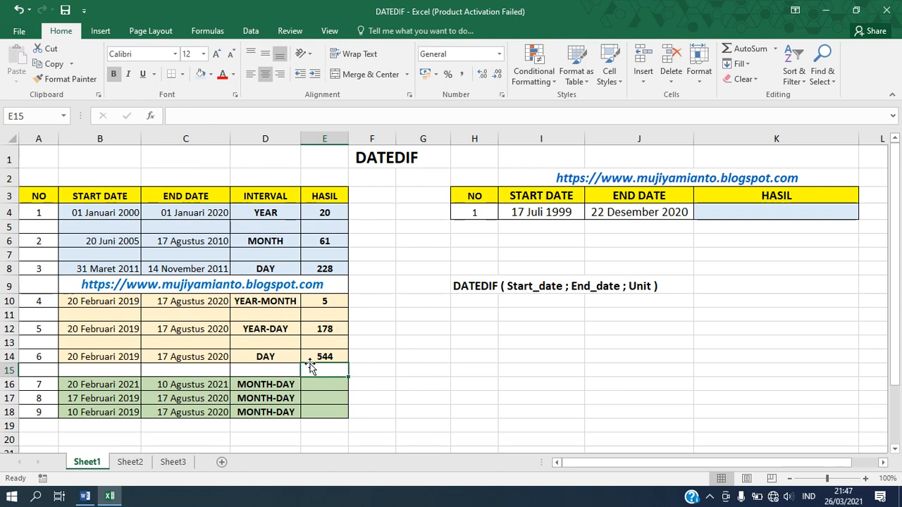
Step: Calculate the MONTH-DAY interval in cell E16 with the formula =DATEDIF(B16;C16;"MD")
{"action": "left_click", "coordinate": [329, 387]}
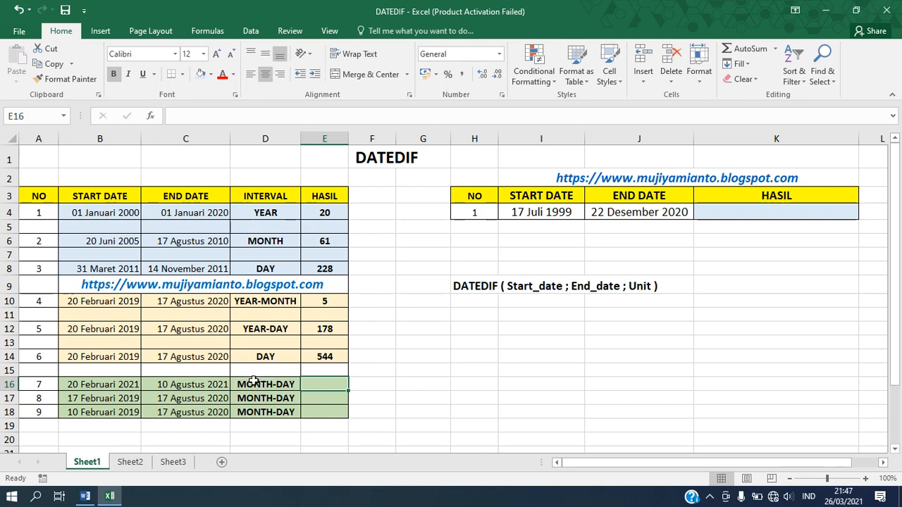
{"action": "type", "text": "="}
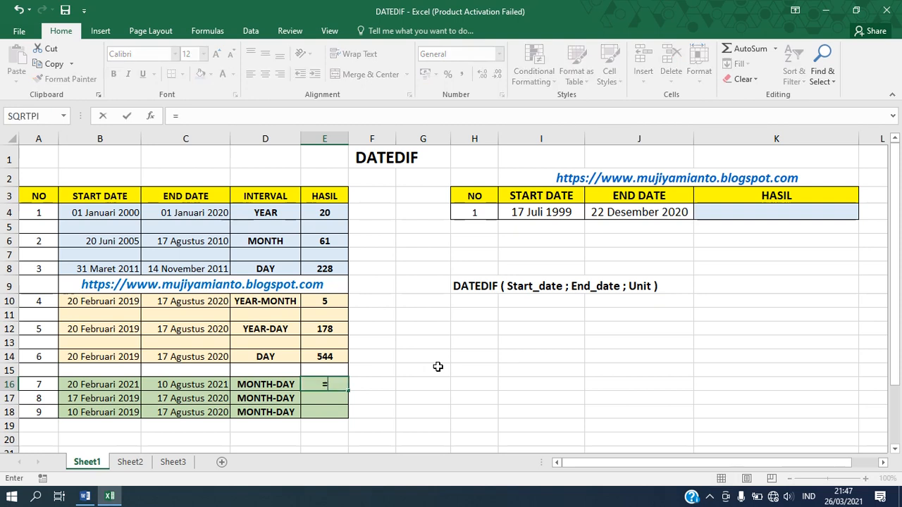
{"action": "type", "text": "DATED"}
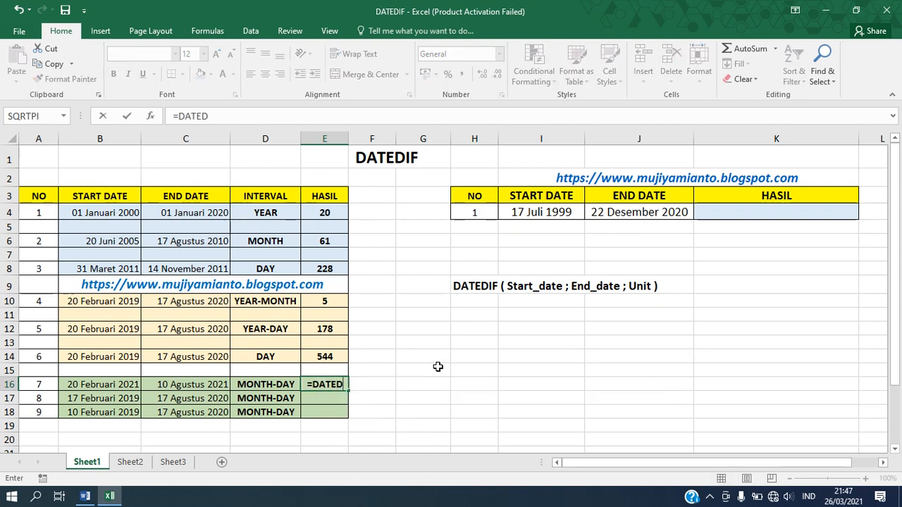
{"action": "type", "text": "IF("}
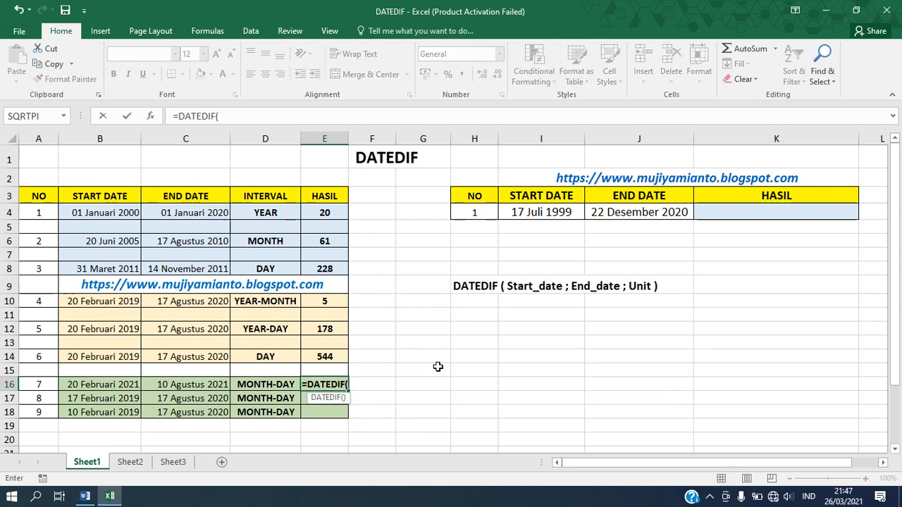
{"action": "left_click", "coordinate": [101, 384]}
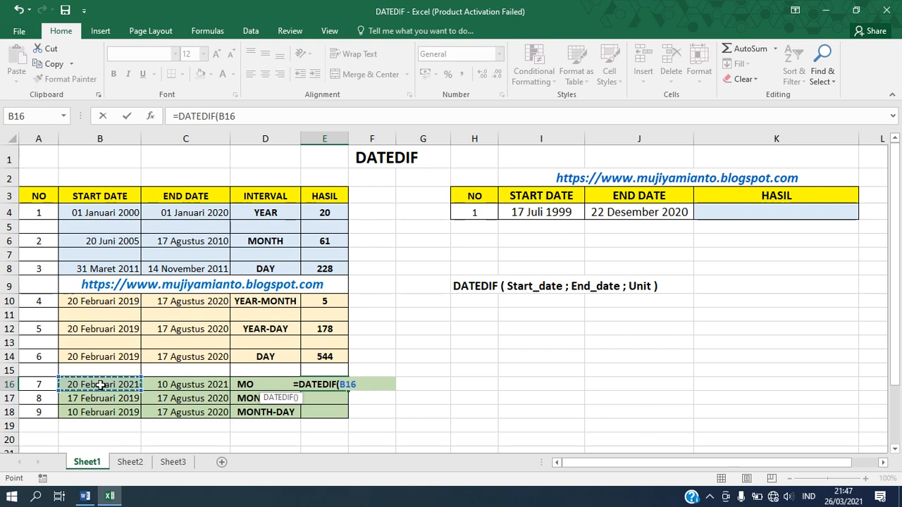
{"action": "type", "text": ";"}
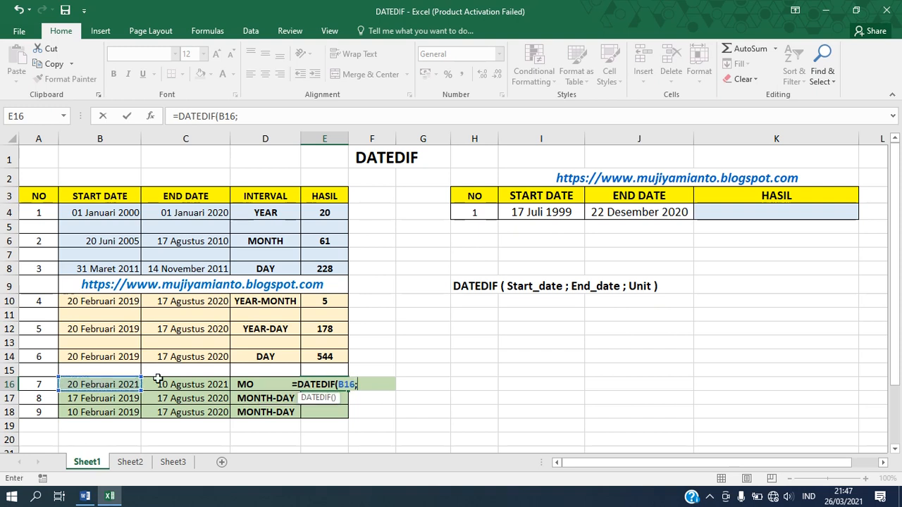
{"action": "left_click", "coordinate": [180, 383]}
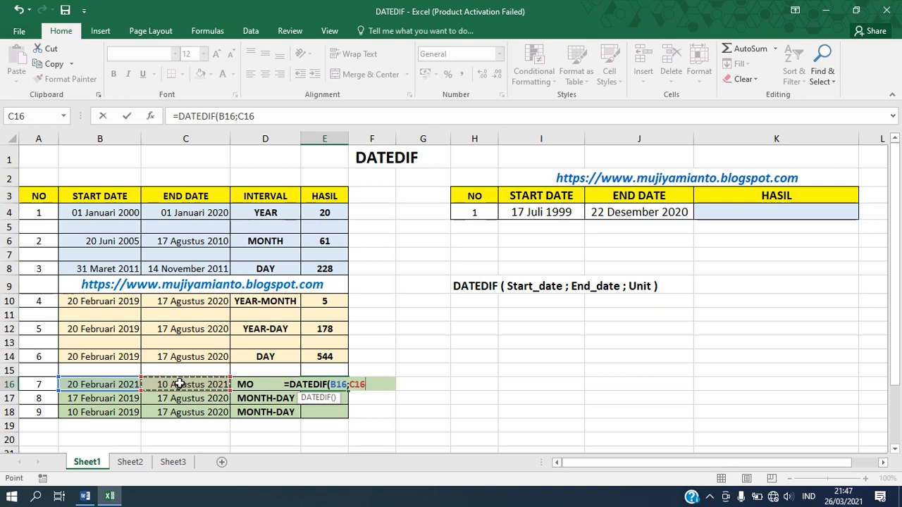
{"action": "type", "text": ";"}
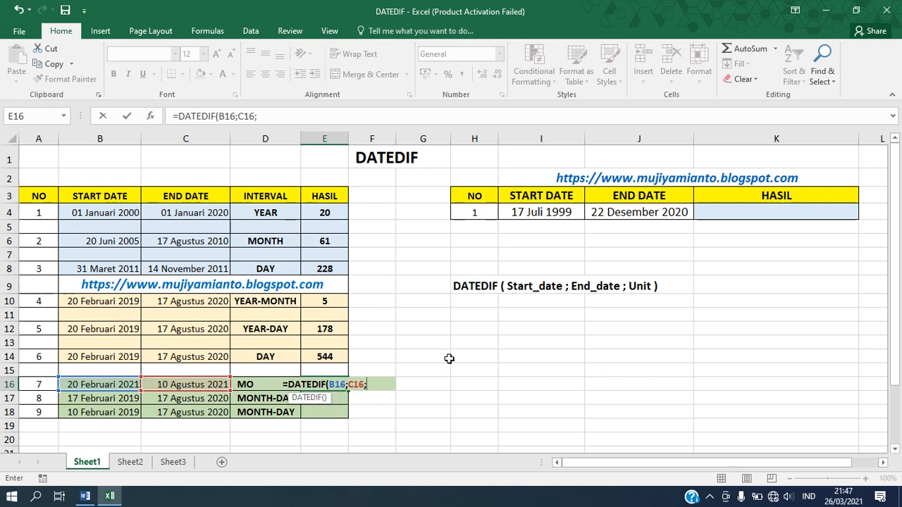
{"action": "type", "text": "\"MD\")"}
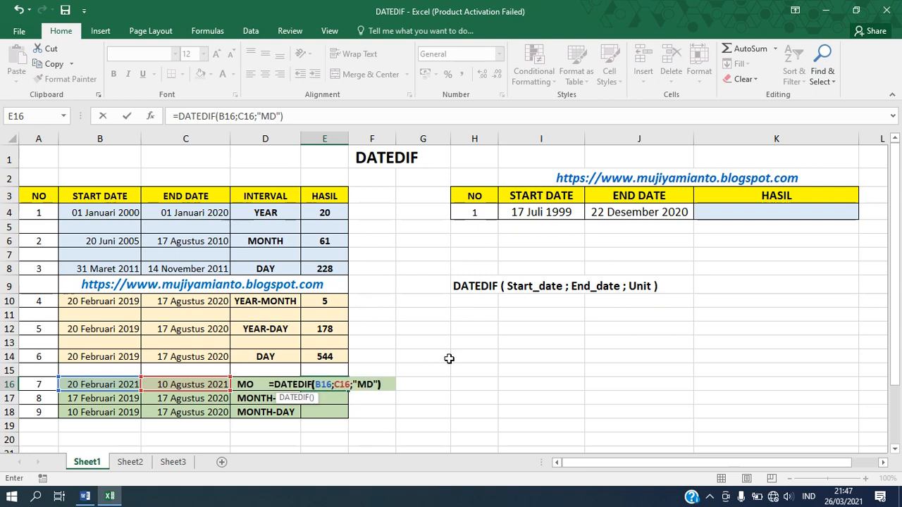
{"action": "key", "text": "Return"}
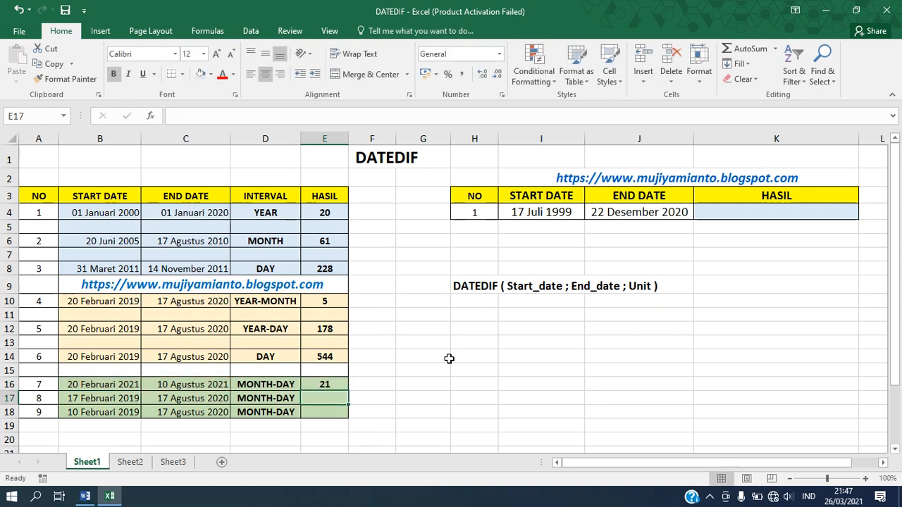
{"action": "left_click", "coordinate": [324, 385]}
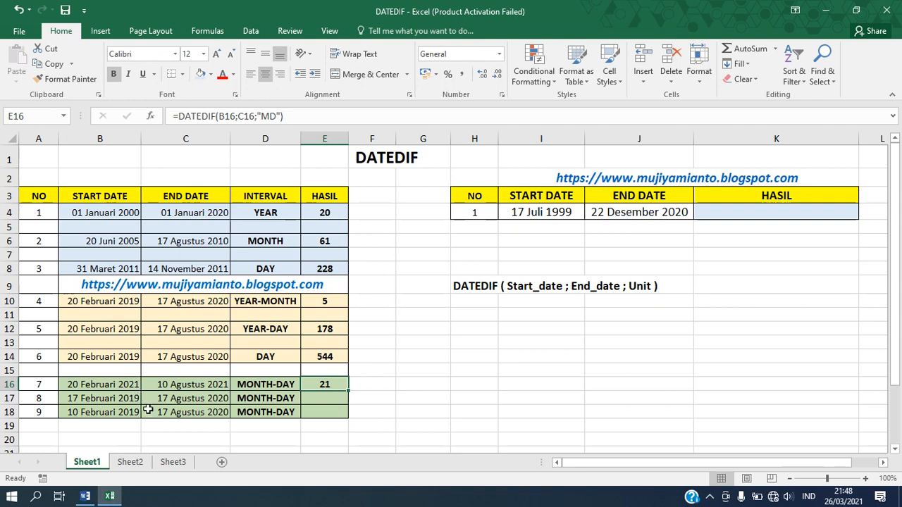
Step: Calculate the MONTH-DAY interval in cell E17 with the formula =DATEDIF(B17;C17;"MD")
{"action": "left_click", "coordinate": [329, 400]}
{"action": "type", "text": "="}
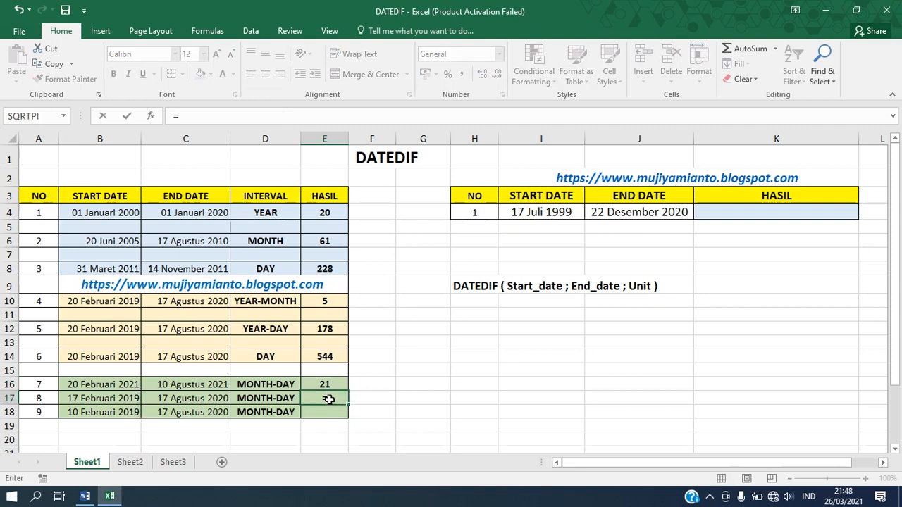
{"action": "type", "text": "DATEDIF"}
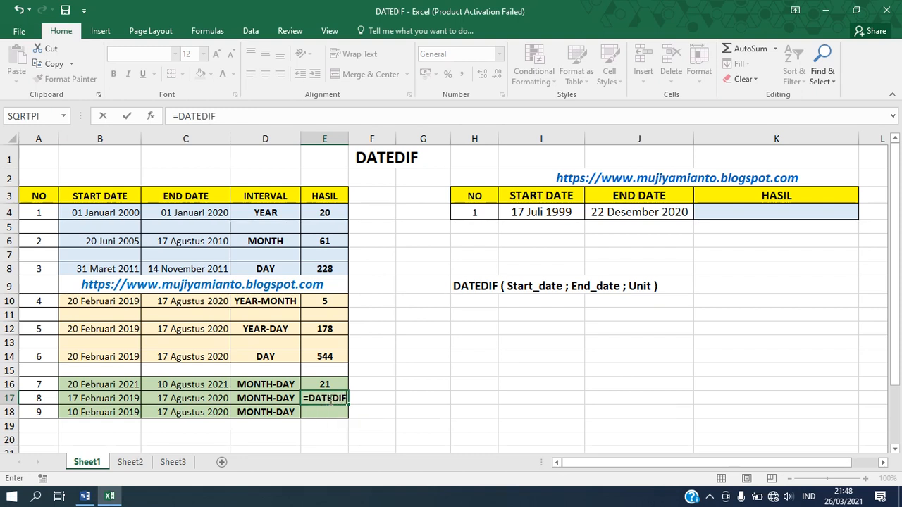
{"action": "type", "text": "("}
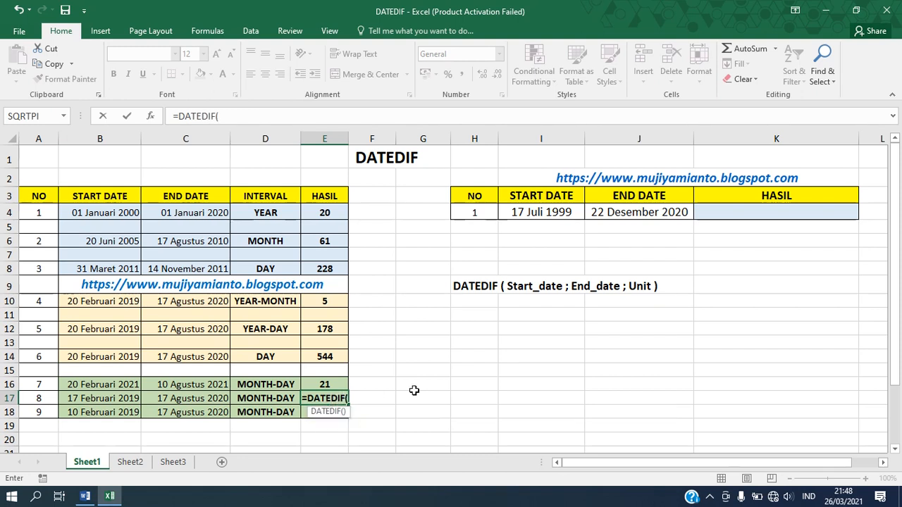
{"action": "left_click", "coordinate": [101, 399]}
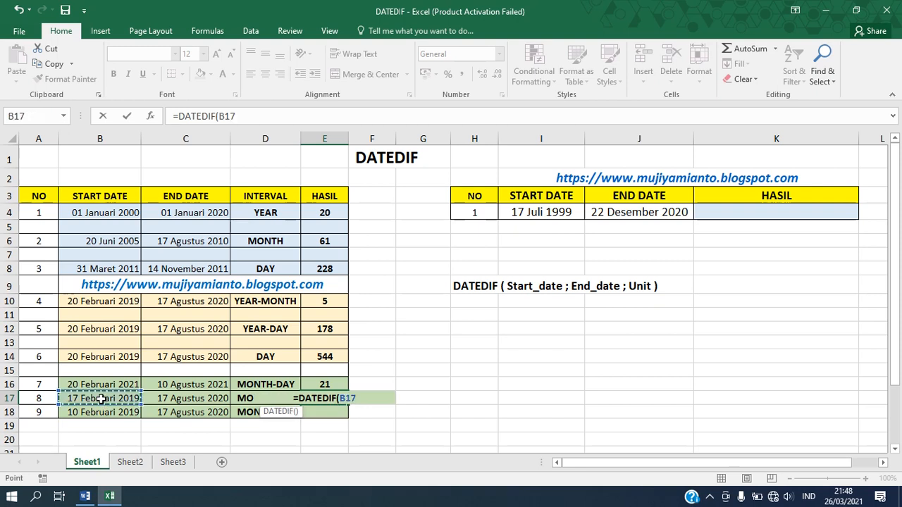
{"action": "type", "text": ";"}
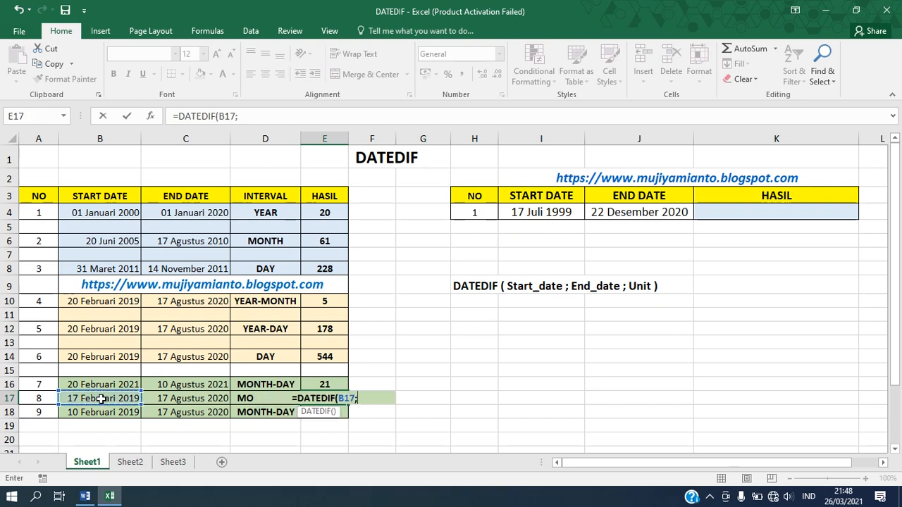
{"action": "left_click", "coordinate": [171, 399]}
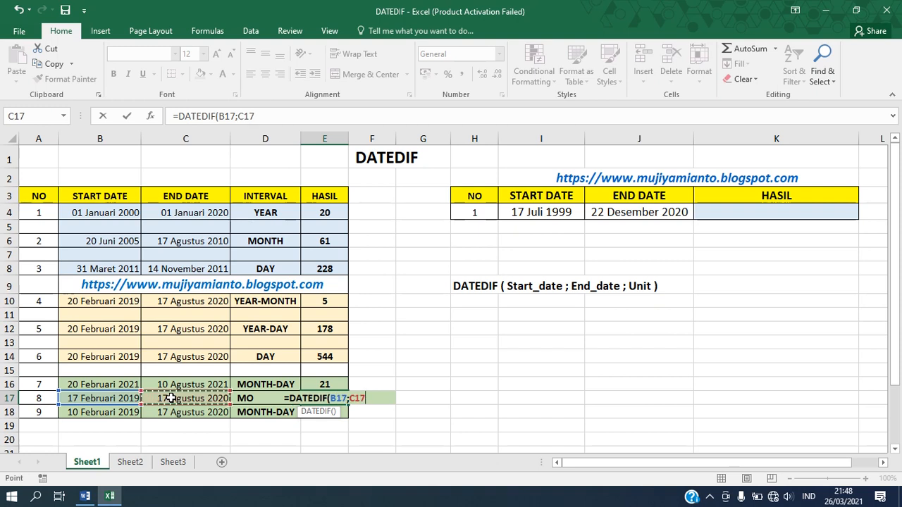
{"action": "type", "text": ";\""}
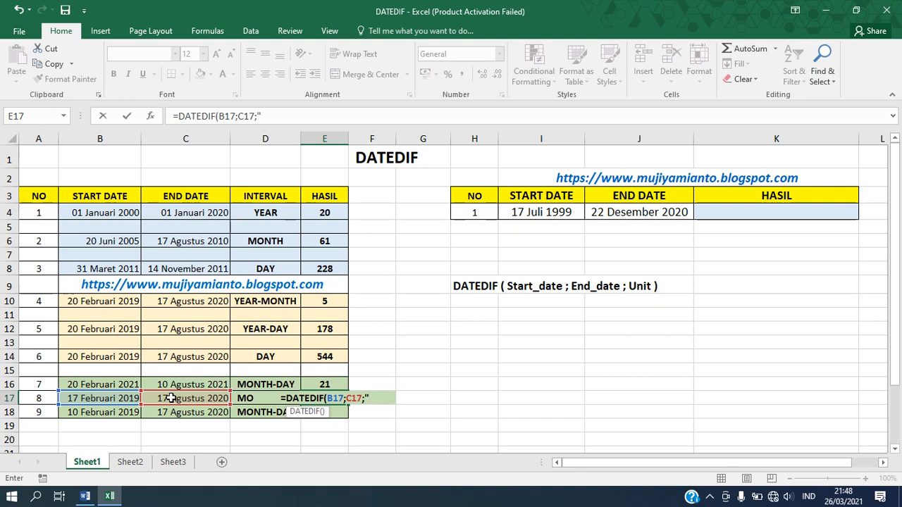
{"action": "type", "text": "MD"}
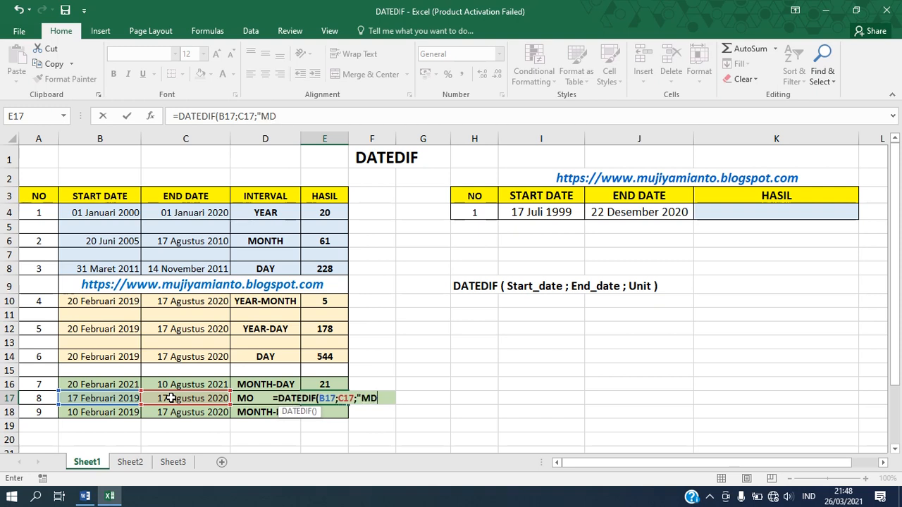
{"action": "type", "text": "\")"}
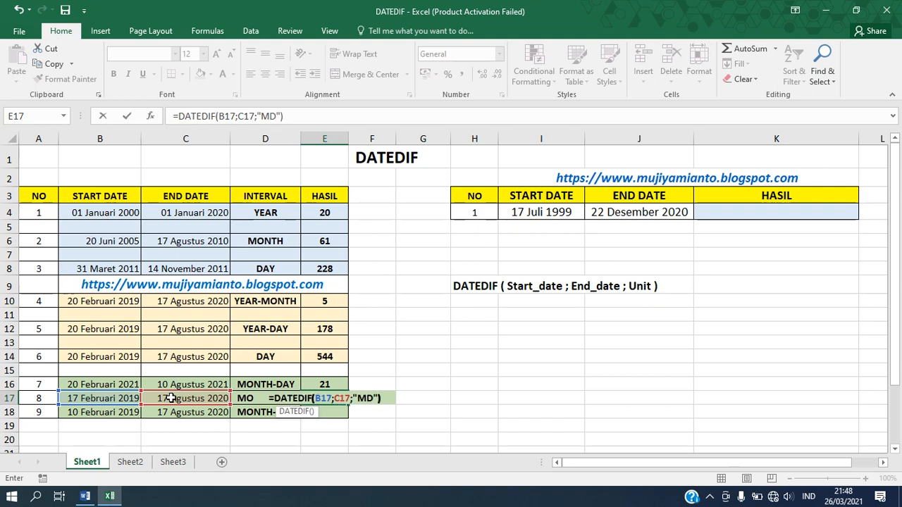
{"action": "key", "text": "Return"}
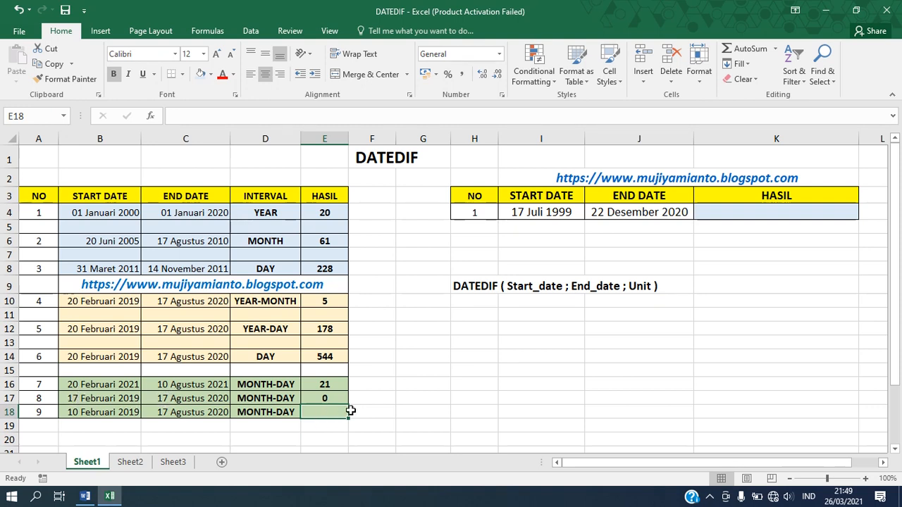
Step: Calculate the MONTH-DAY interval in cell E18 with the formula =DATEDIF(B18;C18;"MD")
{"action": "type", "text": "="}
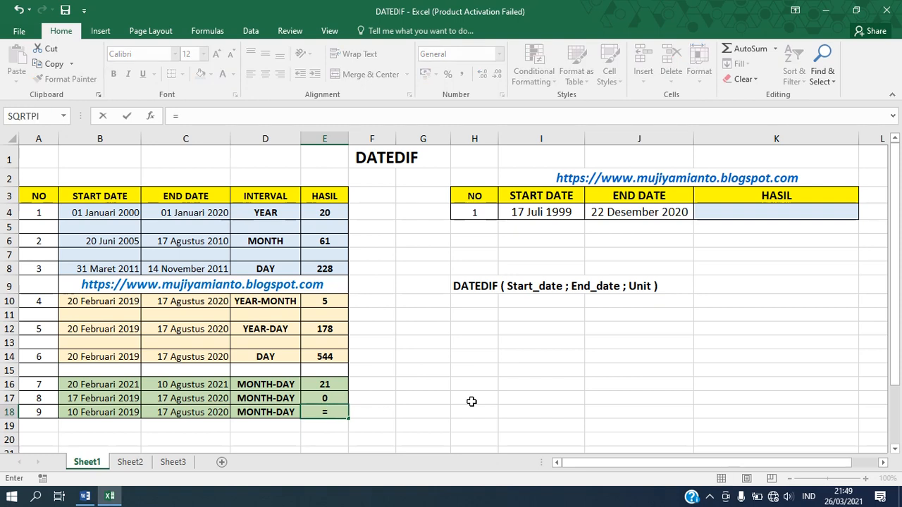
{"action": "type", "text": "DATEDIF"}
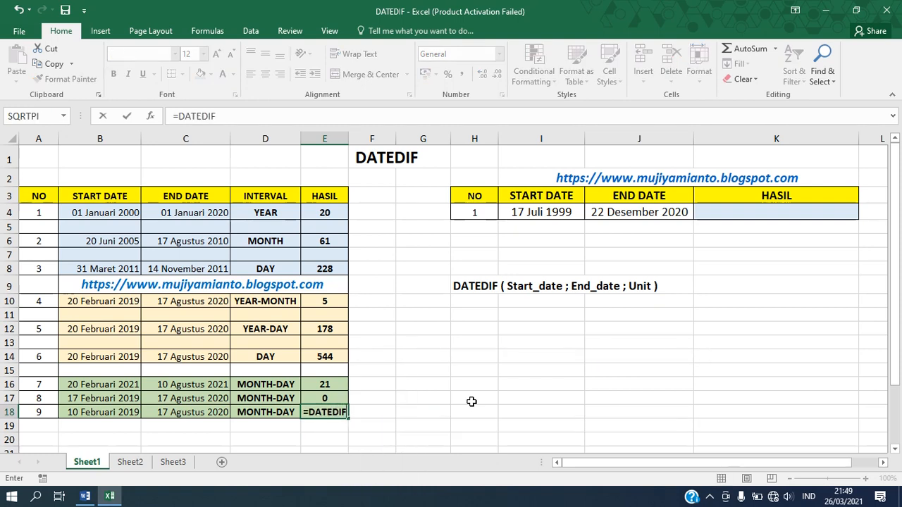
{"action": "type", "text": "("}
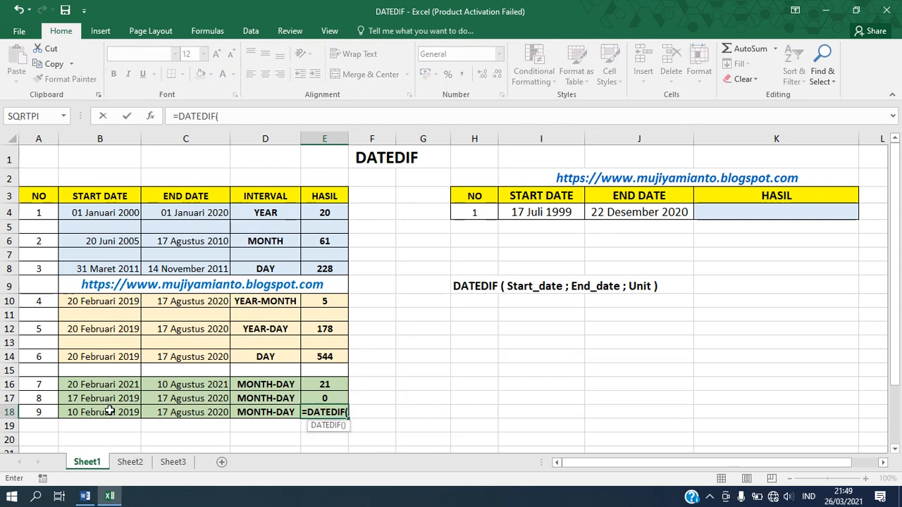
{"action": "left_click", "coordinate": [106, 413]}
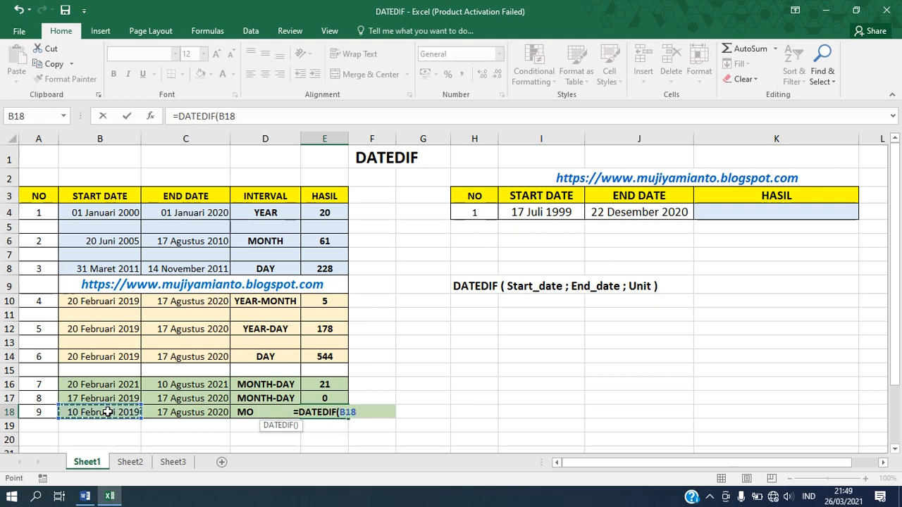
{"action": "type", "text": ";"}
{"action": "left_click", "coordinate": [170, 414]}
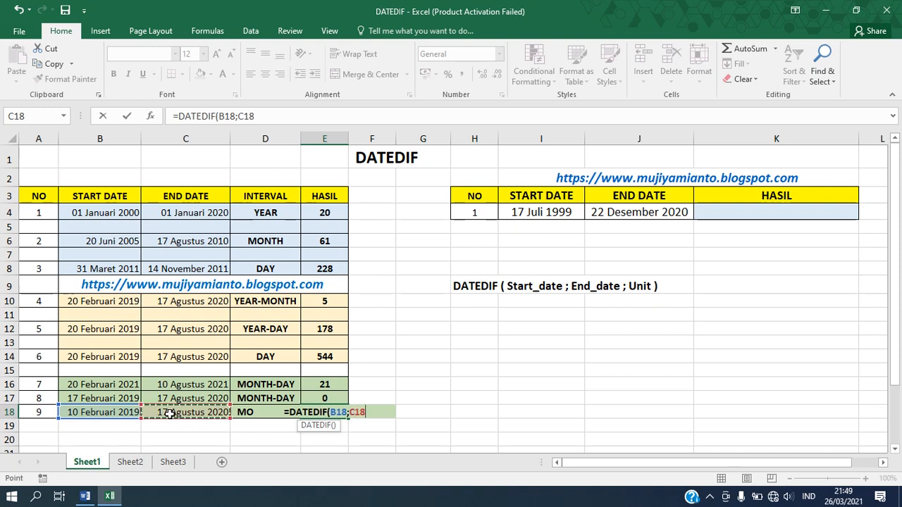
{"action": "type", "text": ";\""}
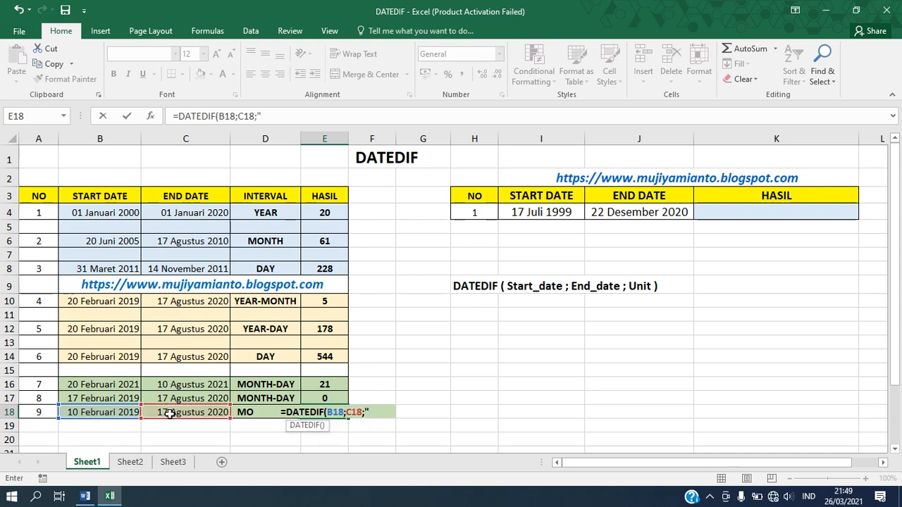
{"action": "type", "text": "M"}
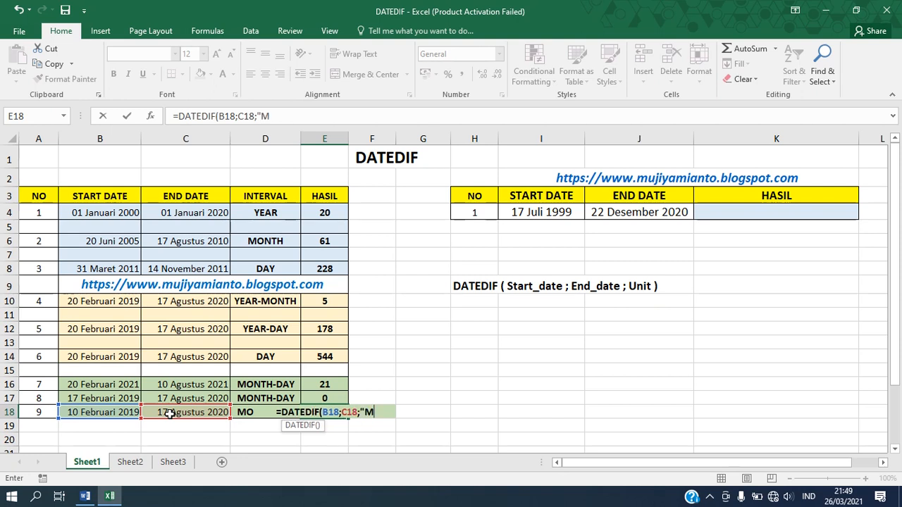
{"action": "type", "text": "D"}
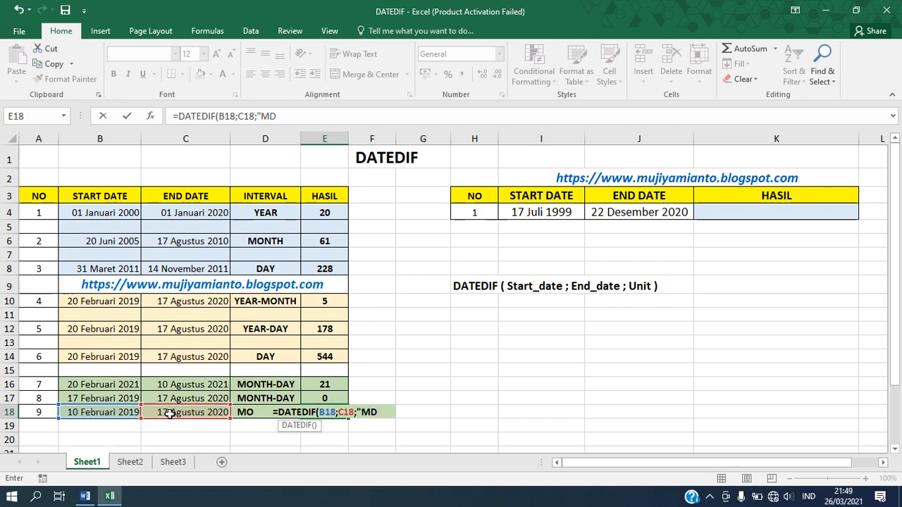
{"action": "type", "text": "\")"}
{"action": "key", "text": "Return"}
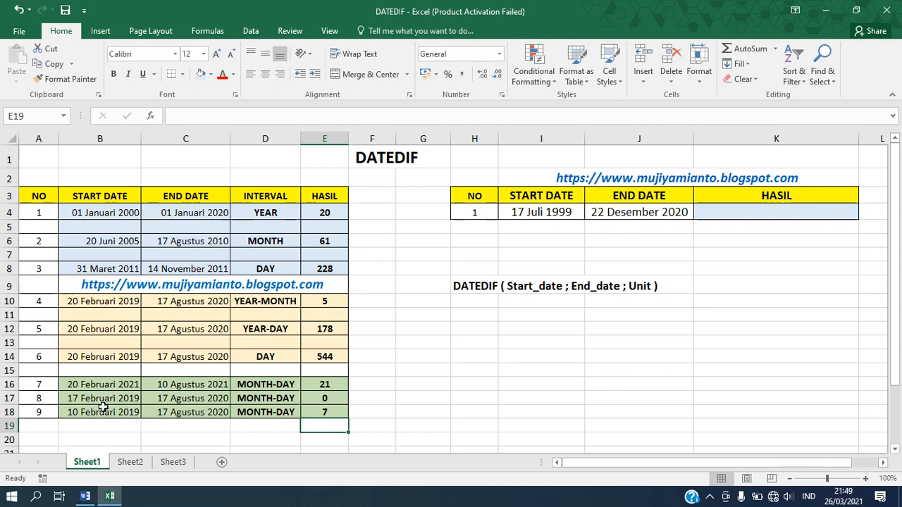
Step: Begin the HASIL formula in cell K4 with the full-year difference between the two dates, =DATEDIF(I4;J4;"Y")
{"action": "left_click", "coordinate": [321, 384]}
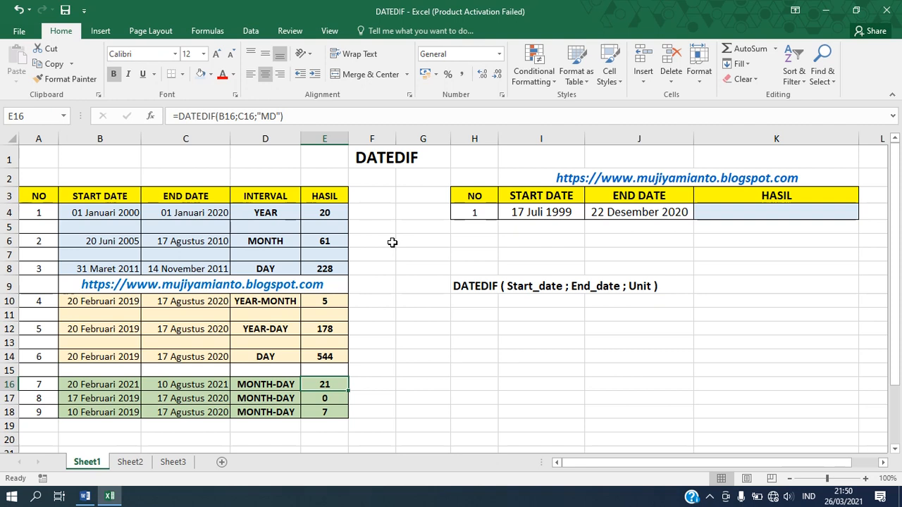
{"action": "left_click", "coordinate": [736, 210]}
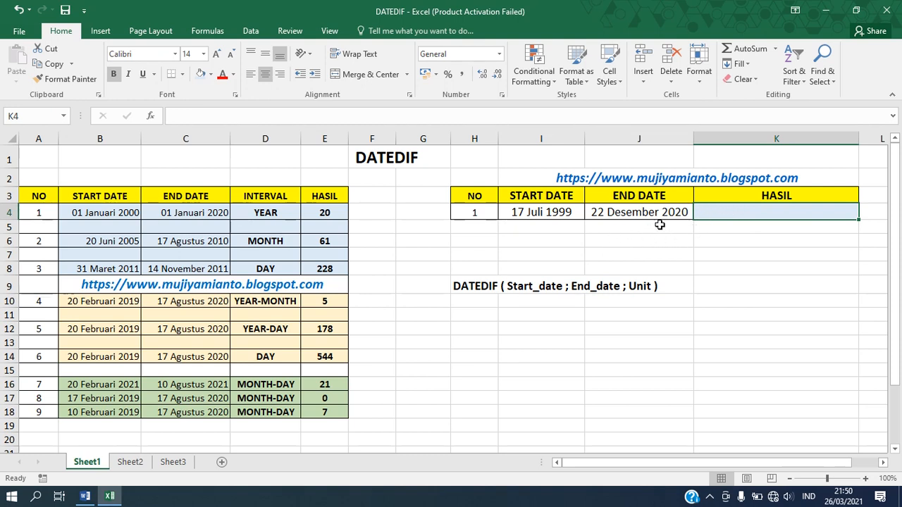
{"action": "left_click", "coordinate": [559, 216]}
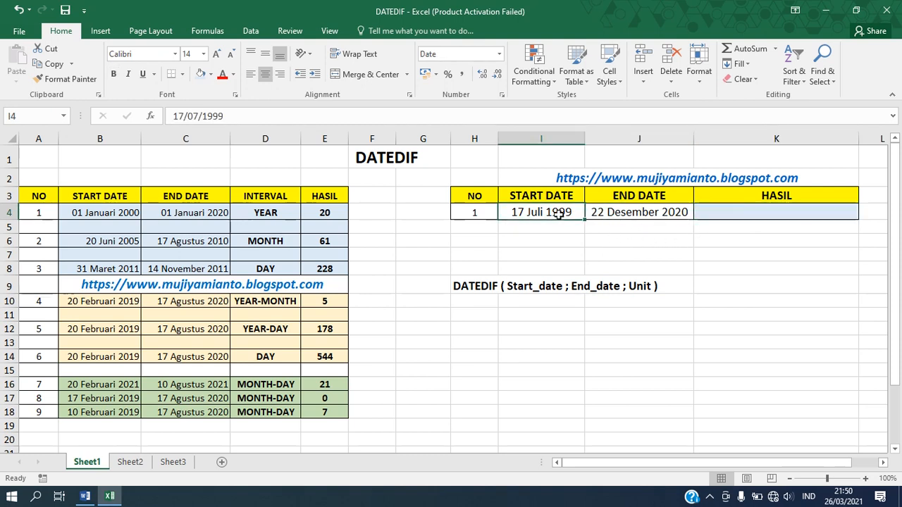
{"action": "left_click", "coordinate": [639, 216]}
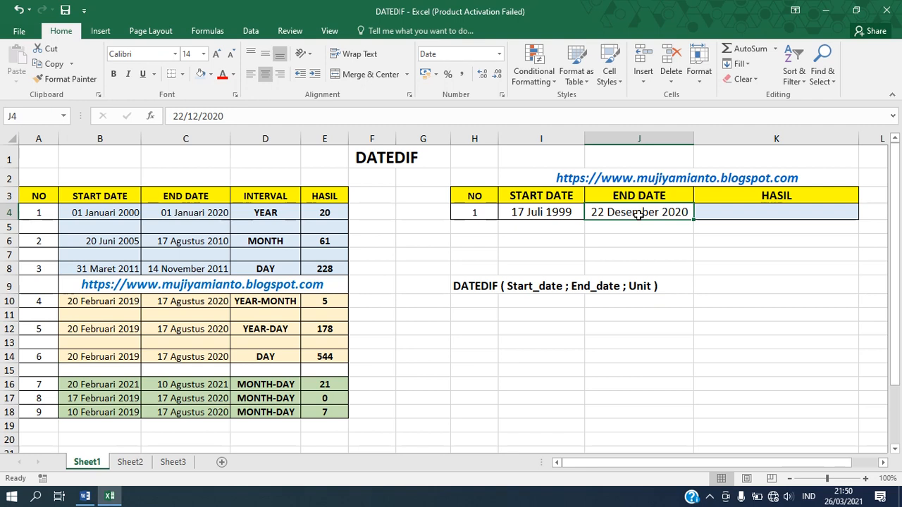
{"action": "left_click", "coordinate": [709, 215]}
{"action": "type", "text": "="}
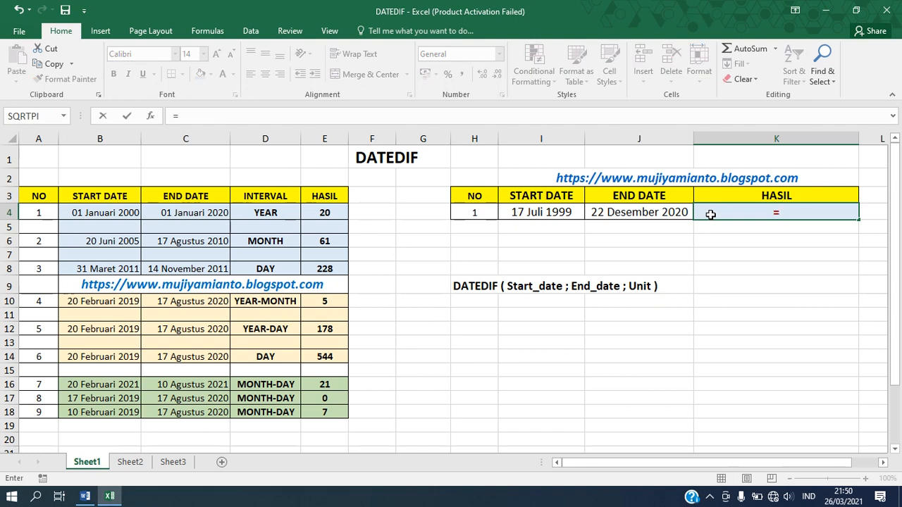
{"action": "type", "text": "DATED"}
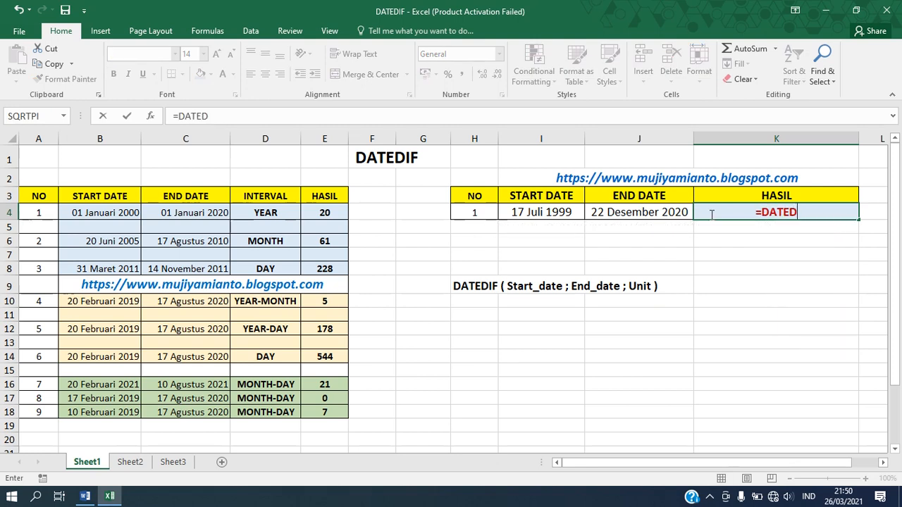
{"action": "type", "text": "IF("}
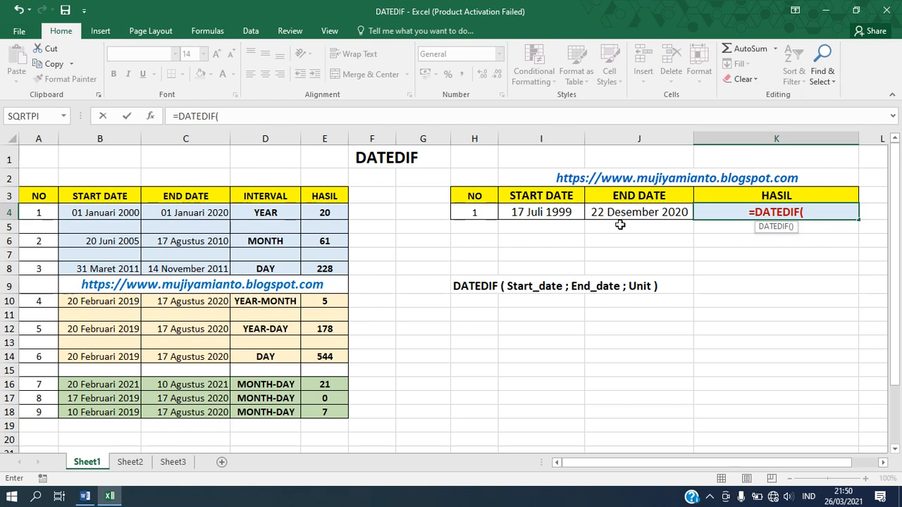
{"action": "left_click", "coordinate": [558, 213]}
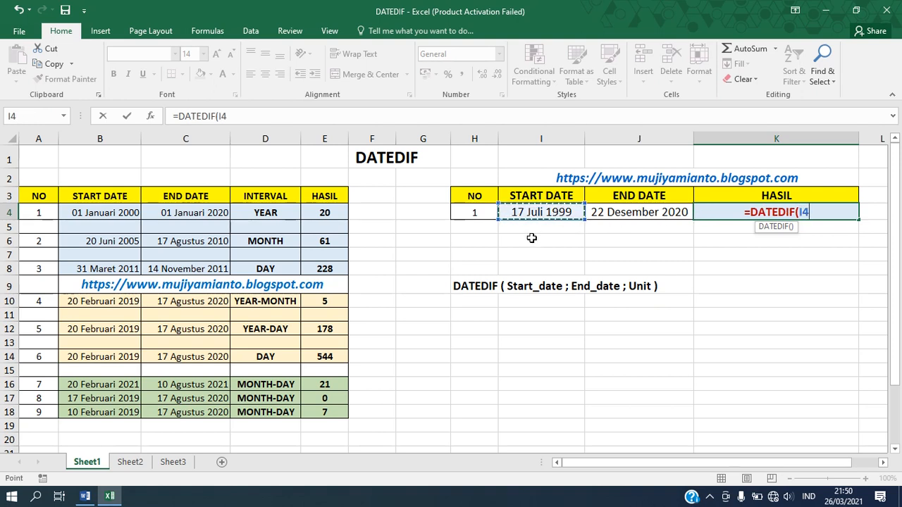
{"action": "type", "text": ";"}
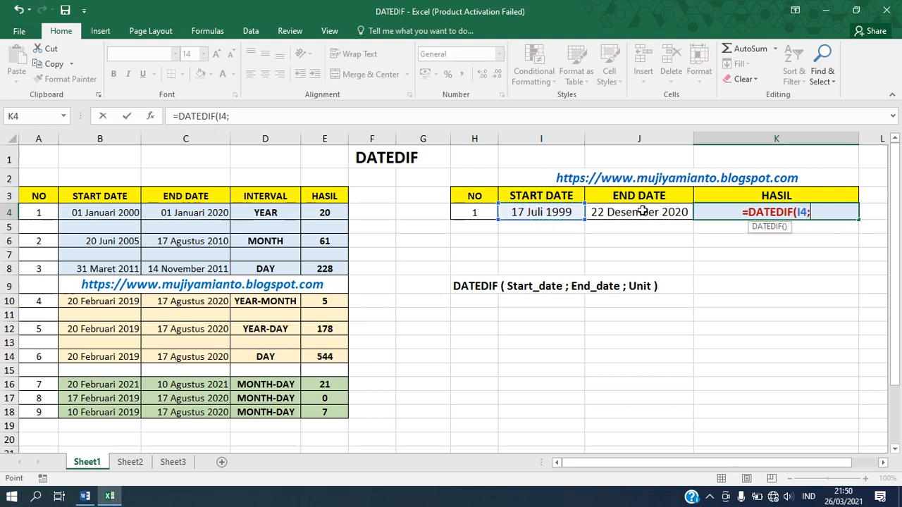
{"action": "left_click", "coordinate": [643, 211]}
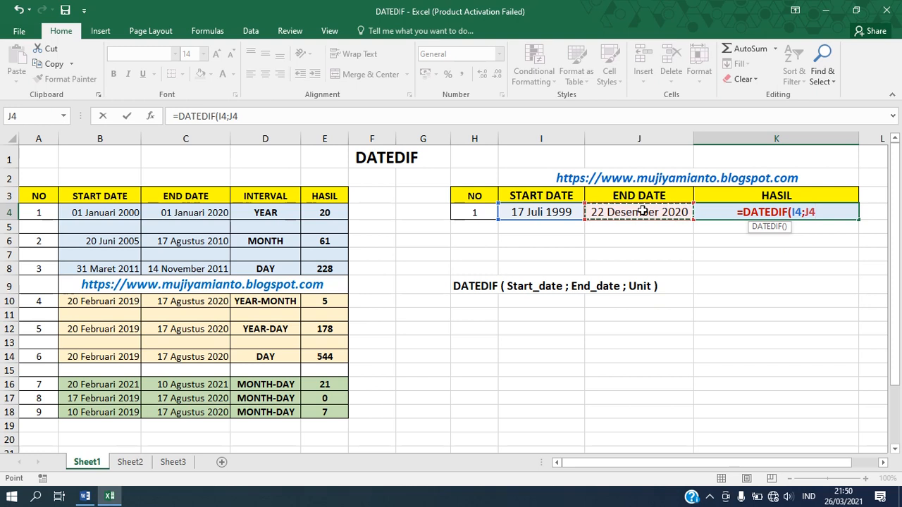
{"action": "type", "text": ";"}
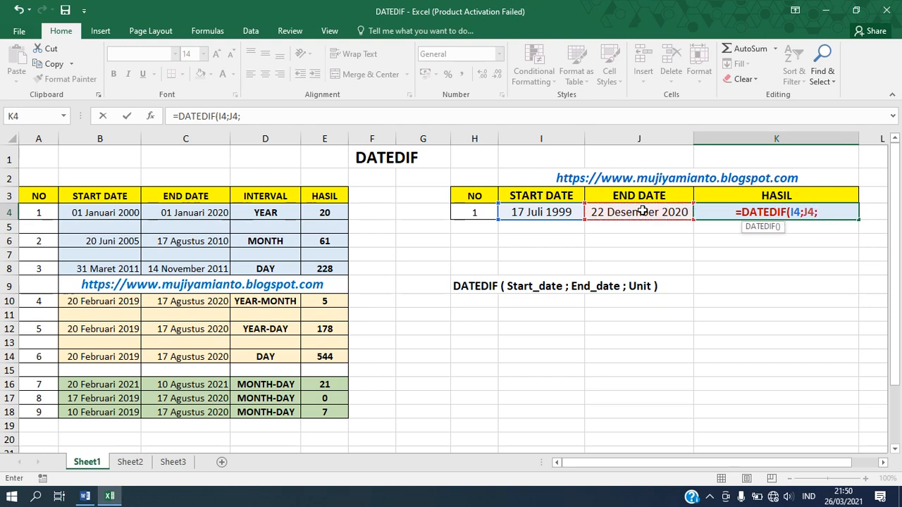
{"action": "type", "text": "\"Y"}
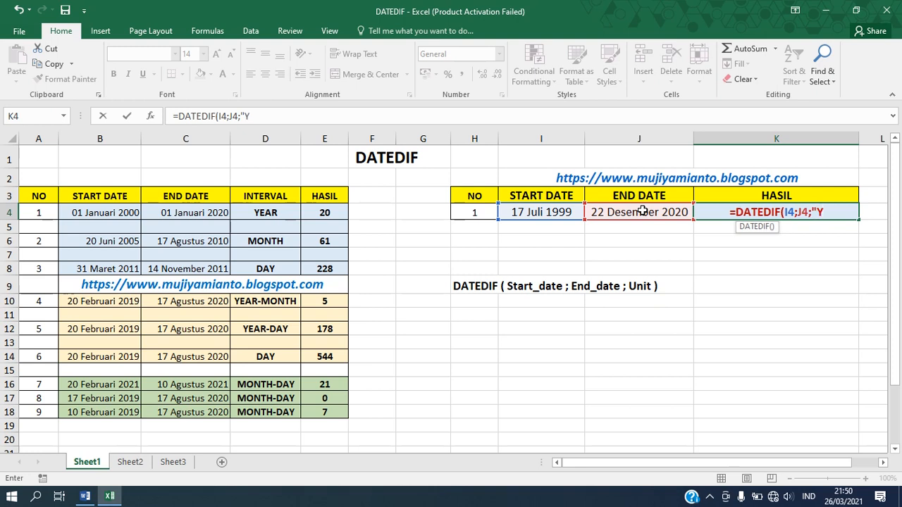
{"action": "type", "text": "\""}
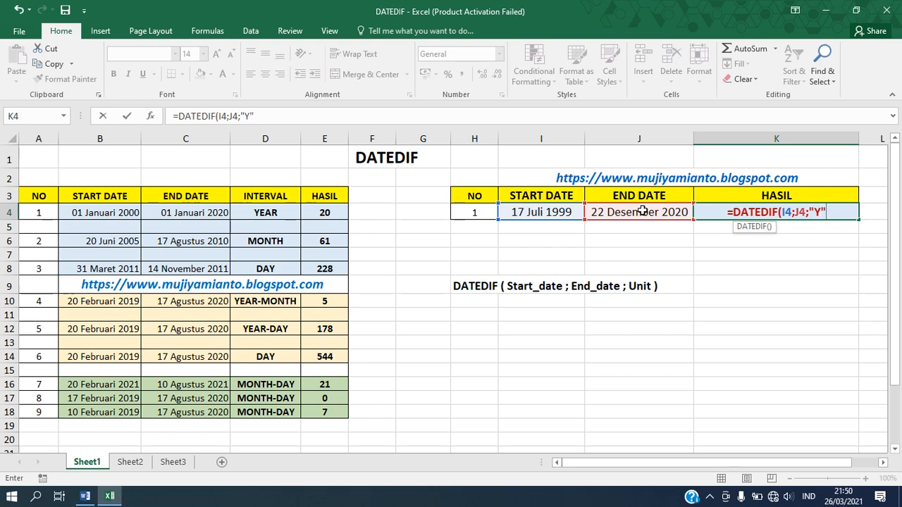
{"action": "type", "text": ")"}
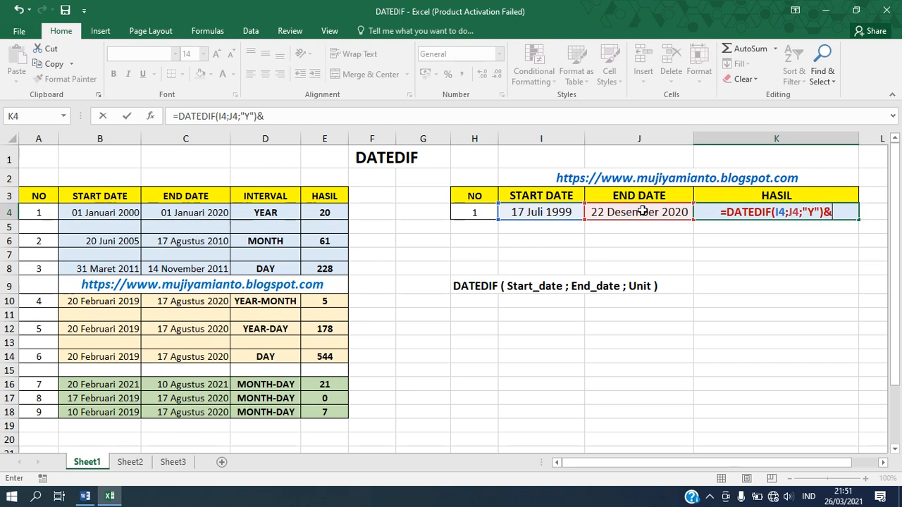
Step: Append the text label &" TAHUN " to the year calculation in K4 and commit the formula
{"action": "type", "text": "&\""}
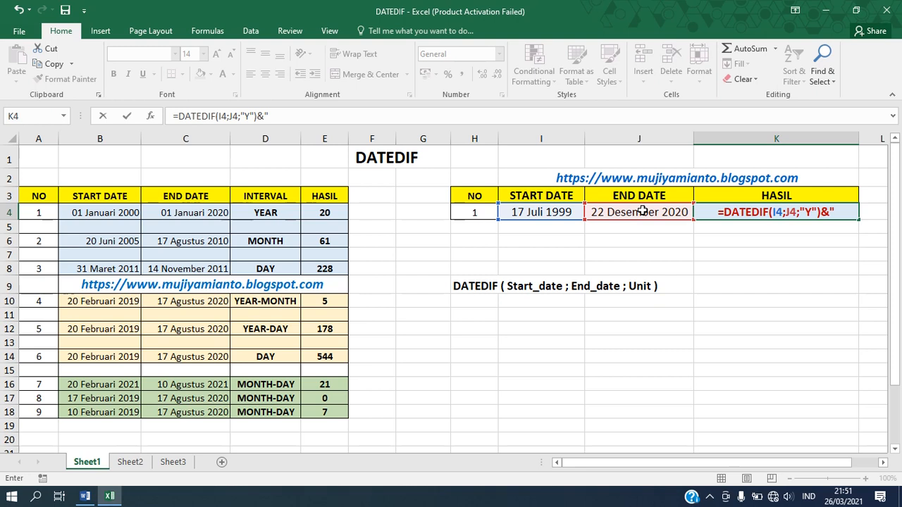
{"action": "type", "text": " TAHUN \""}
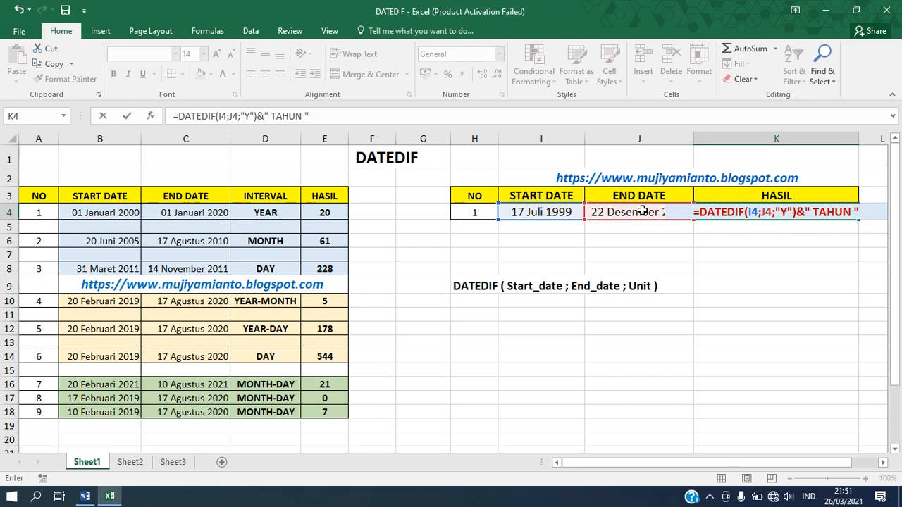
{"action": "key", "text": "Return"}
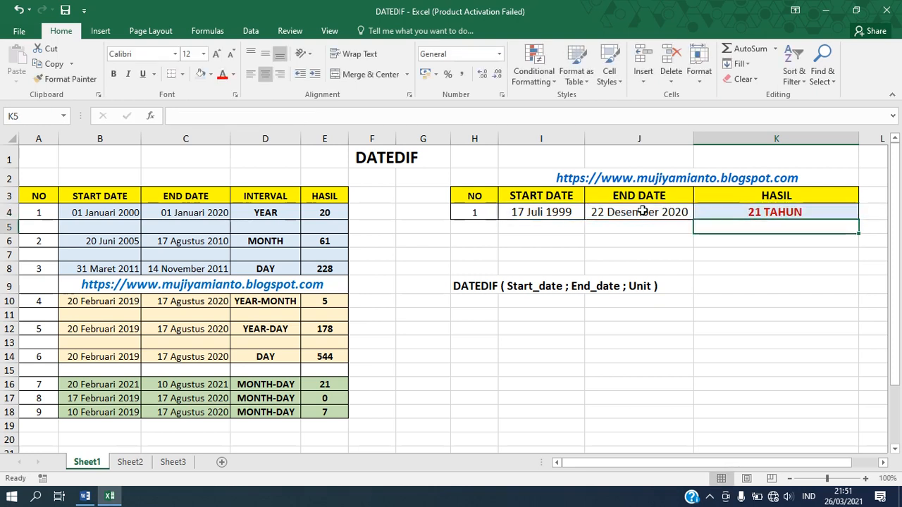
Step: Reopen the K4 formula for editing and append &DATEDIF( after the " TAHUN " label
{"action": "left_click", "coordinate": [745, 210]}
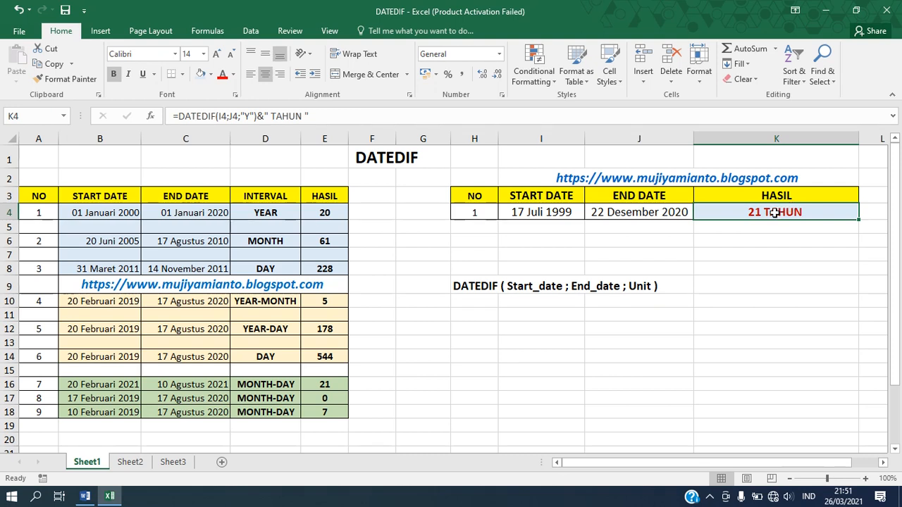
{"action": "double_click", "coordinate": [776, 212]}
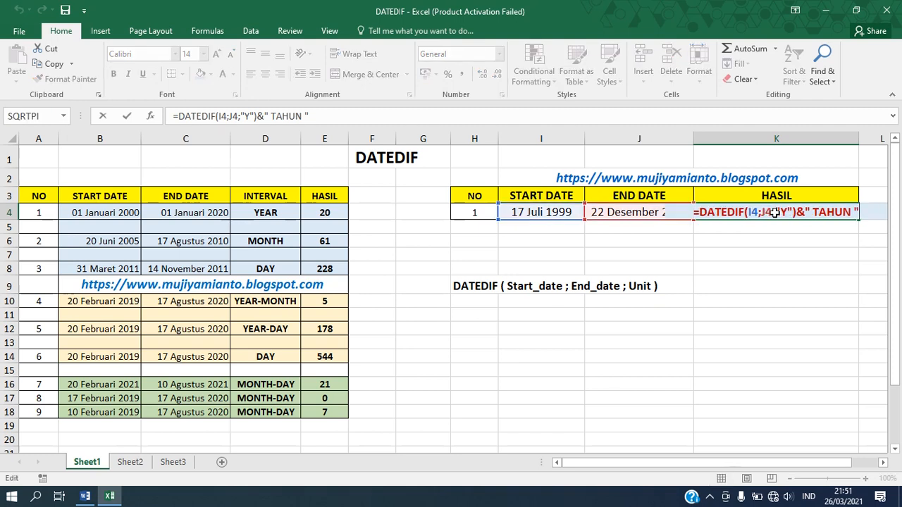
{"action": "type", "text": "&"}
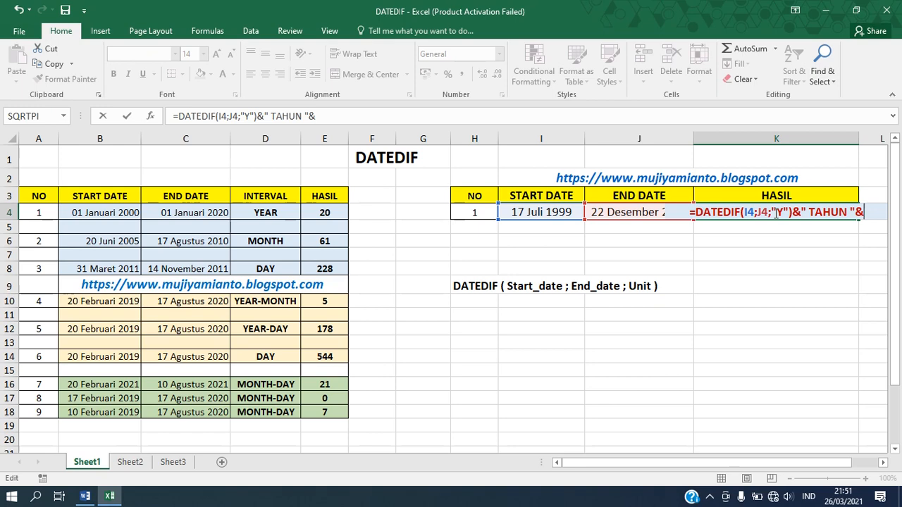
{"action": "type", "text": "DATED"}
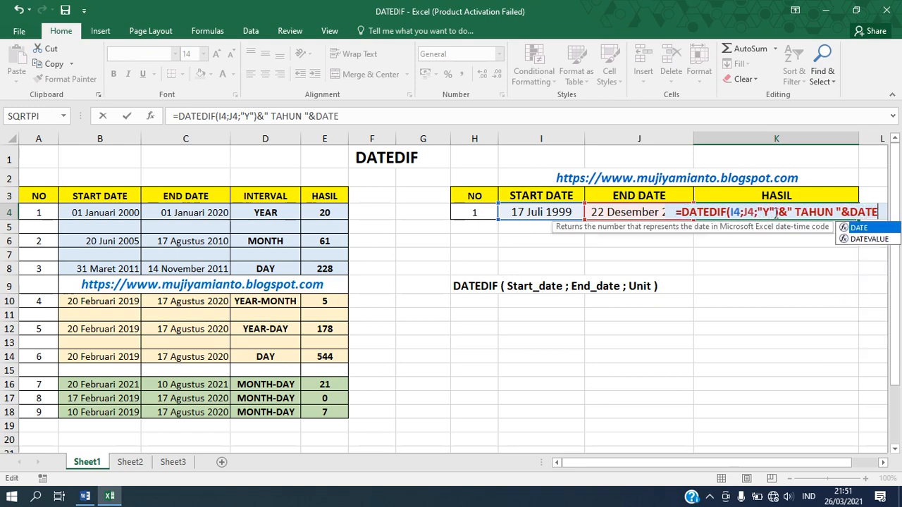
{"action": "type", "text": "IF"}
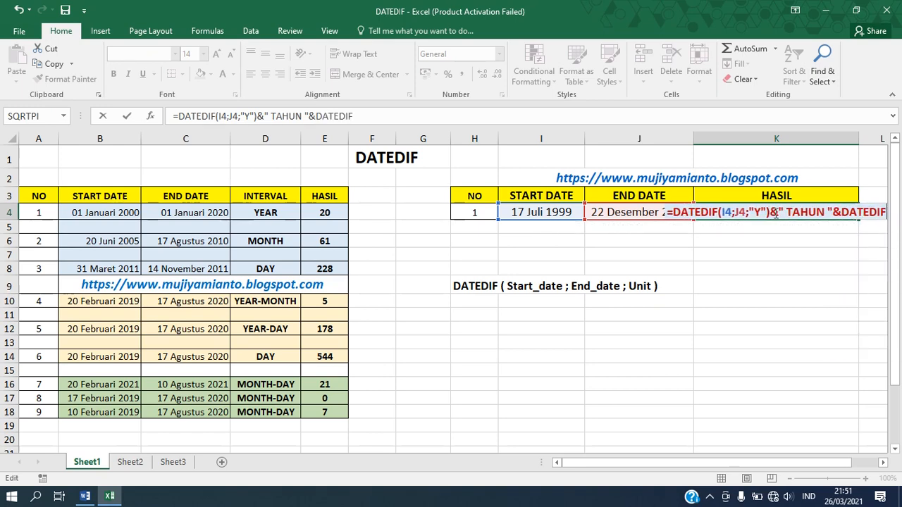
{"action": "type", "text": "("}
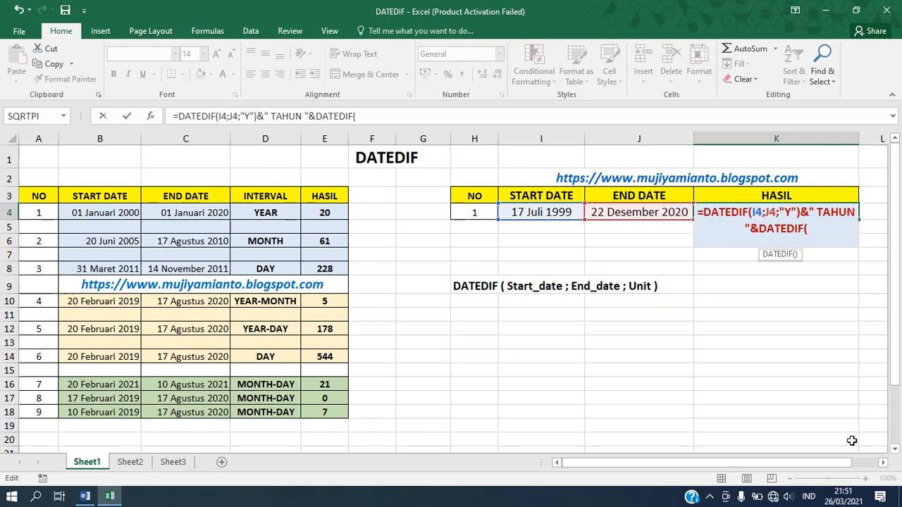
Step: Complete the second DATEDIF in K4 with start date I4, end date J4 and unit "YM", closing the parenthesis
{"action": "left_click", "coordinate": [883, 465]}
{"action": "left_click", "coordinate": [883, 464]}
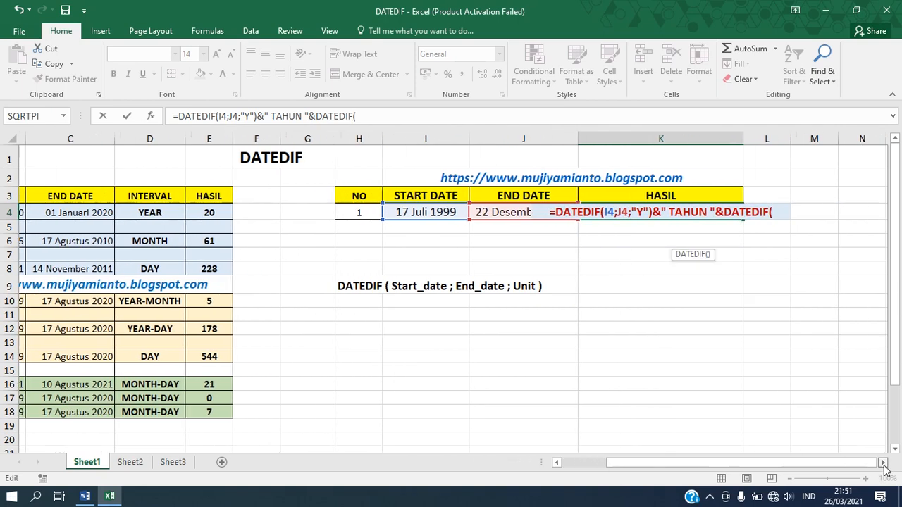
{"action": "left_click", "coordinate": [883, 465]}
{"action": "left_click", "coordinate": [883, 464]}
{"action": "left_click", "coordinate": [884, 464]}
{"action": "left_click", "coordinate": [883, 465]}
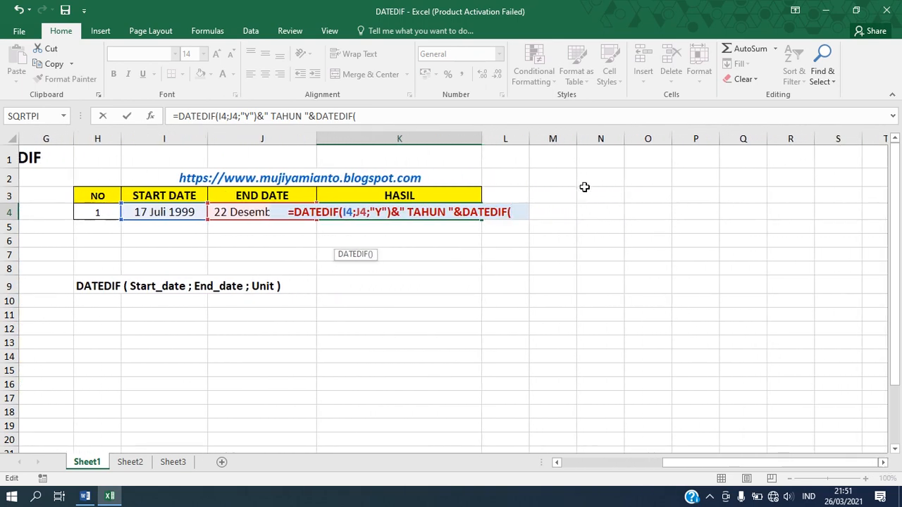
{"action": "left_click", "coordinate": [182, 213]}
{"action": "type", "text": ";"}
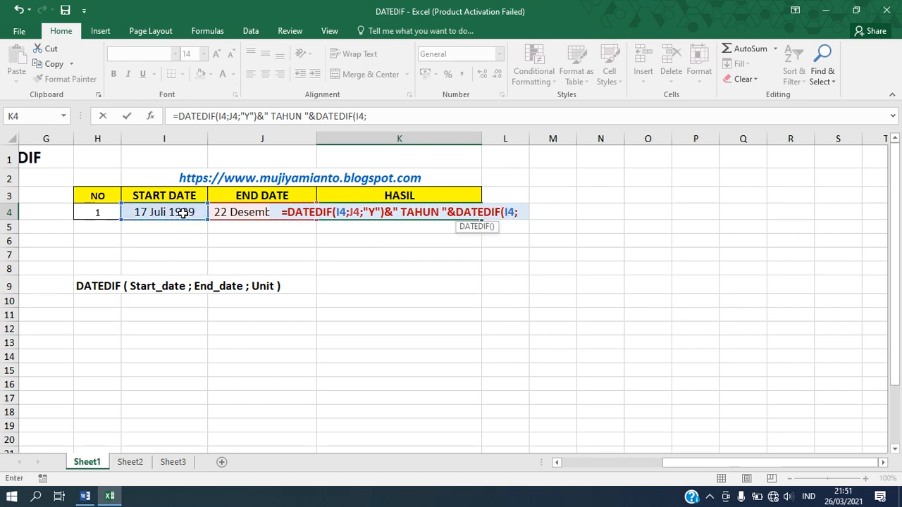
{"action": "left_click", "coordinate": [243, 211]}
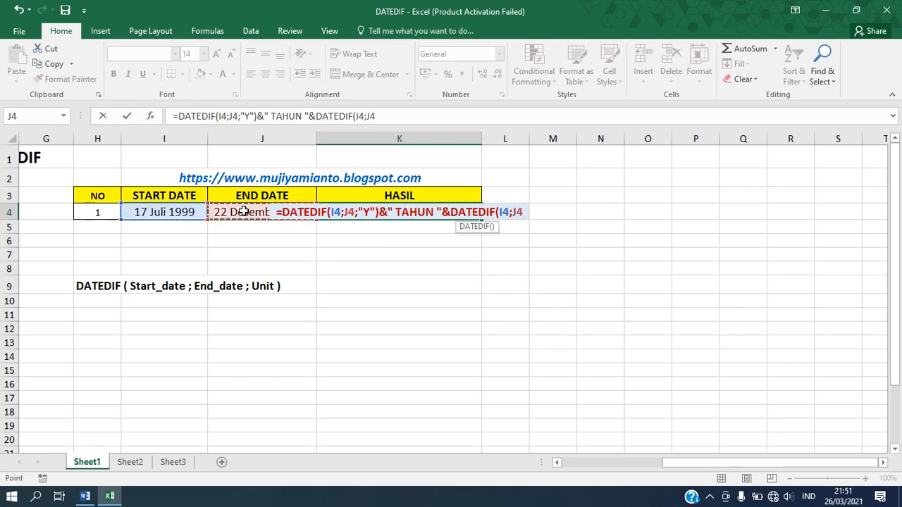
{"action": "type", "text": ";"}
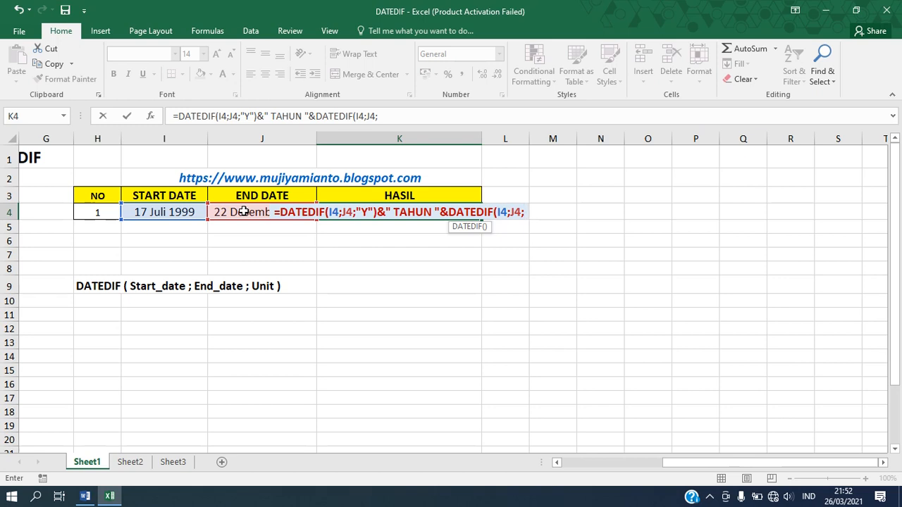
{"action": "type", "text": "\"YM"}
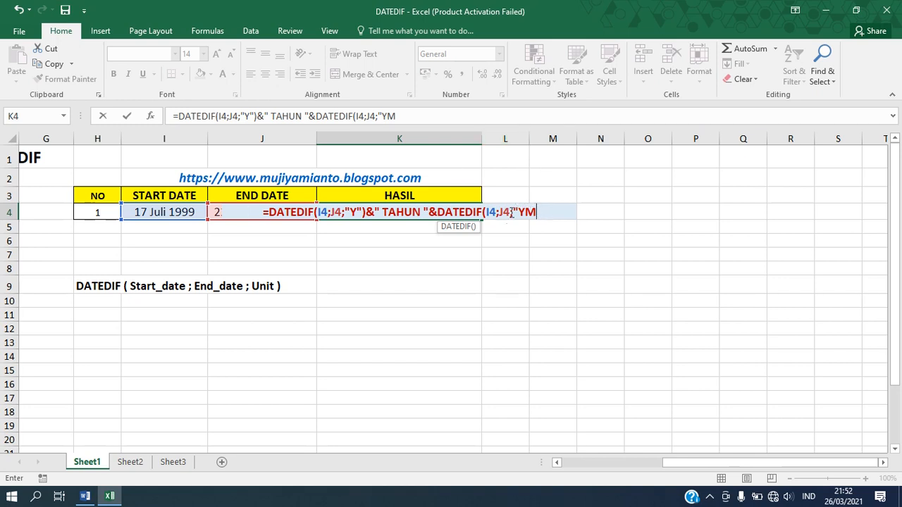
{"action": "type", "text": "\""}
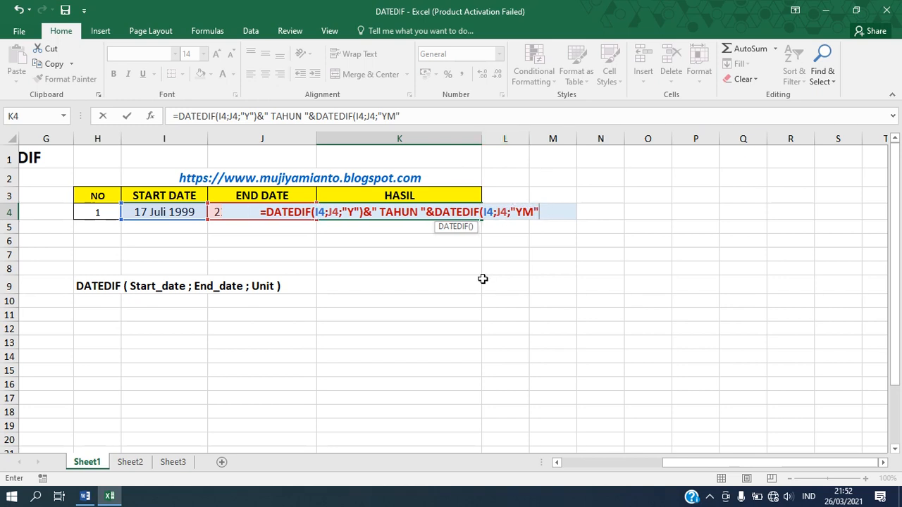
{"action": "type", "text": ")"}
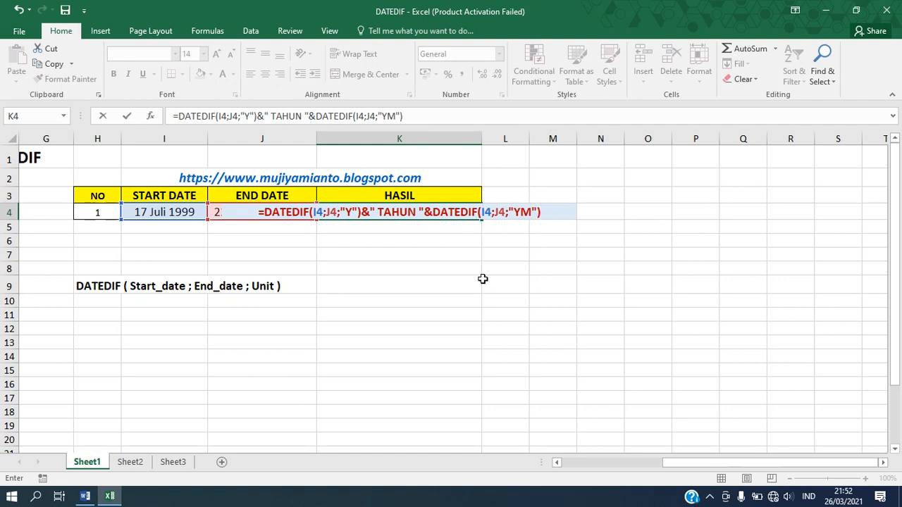
Step: Append the text label &" BULAN " to the month calculation in the K4 formula
{"action": "type", "text": "&\" "}
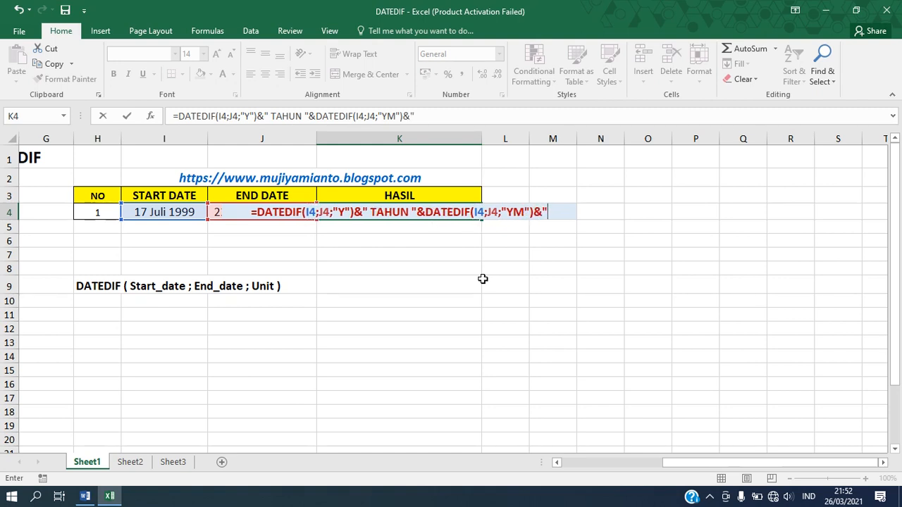
{"action": "type", "text": "BUKAN"}
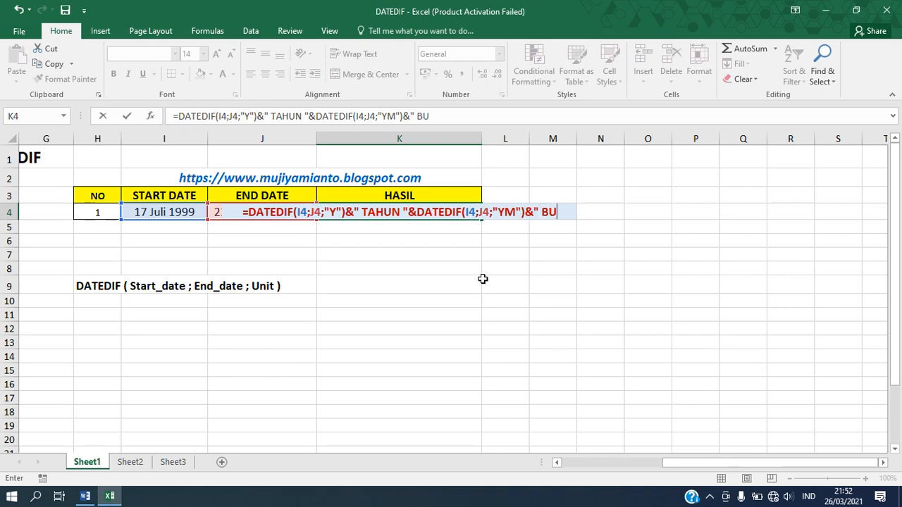
{"action": "key", "text": "BackSpace"}
{"action": "key", "text": "BackSpace"}
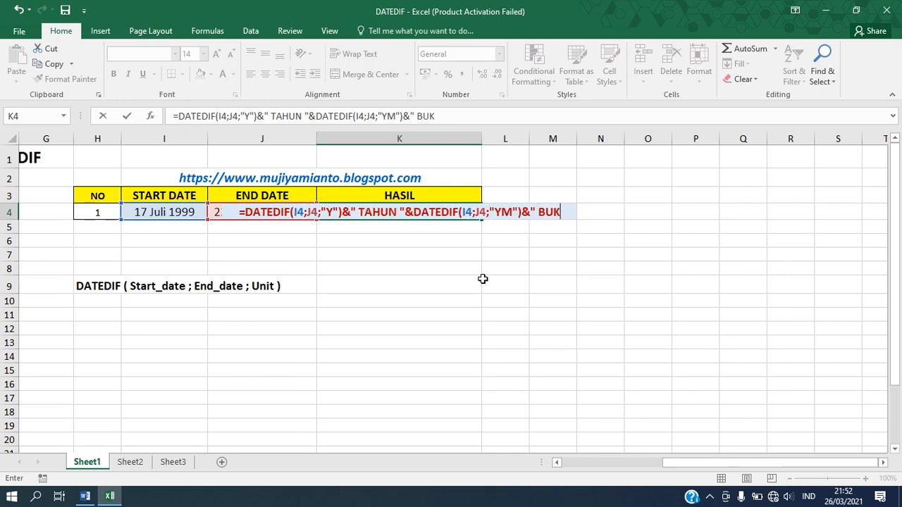
{"action": "key", "text": "BackSpace"}
{"action": "type", "text": "LAN"}
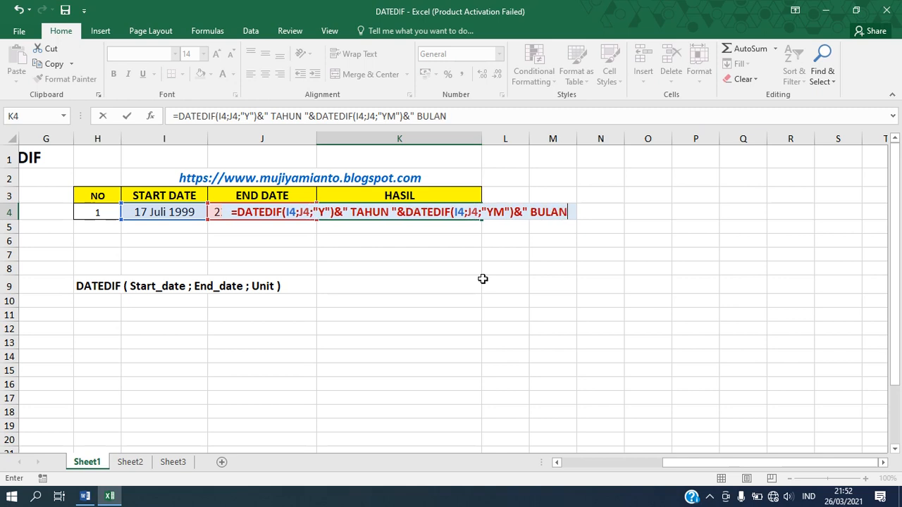
{"action": "type", "text": " \""}
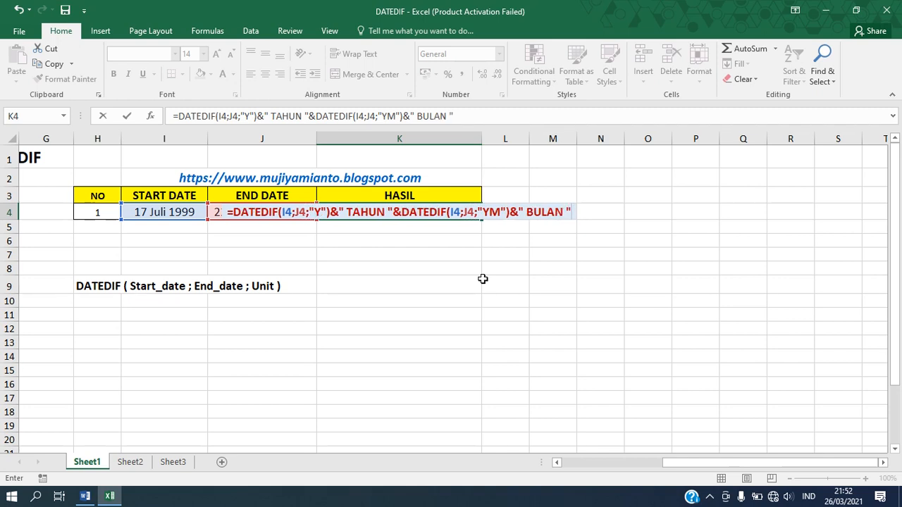
Step: Append the remaining-days calculation &DATEDIF(I4;J4;"MD") to the K4 formula
{"action": "type", "text": "&"}
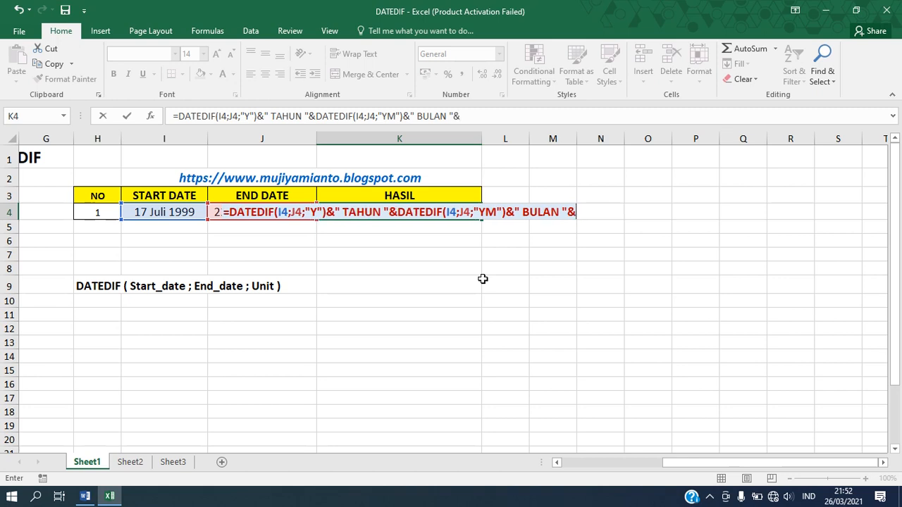
{"action": "type", "text": "DATEDIF"}
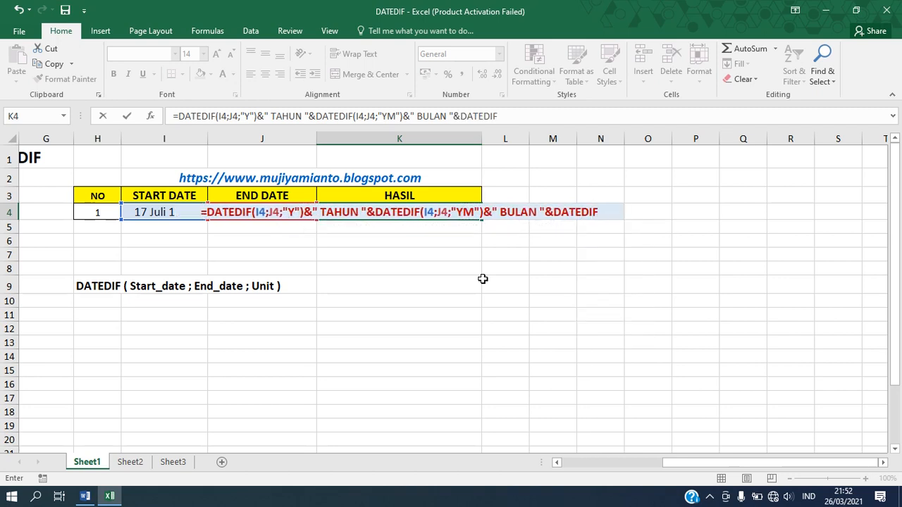
{"action": "type", "text": "("}
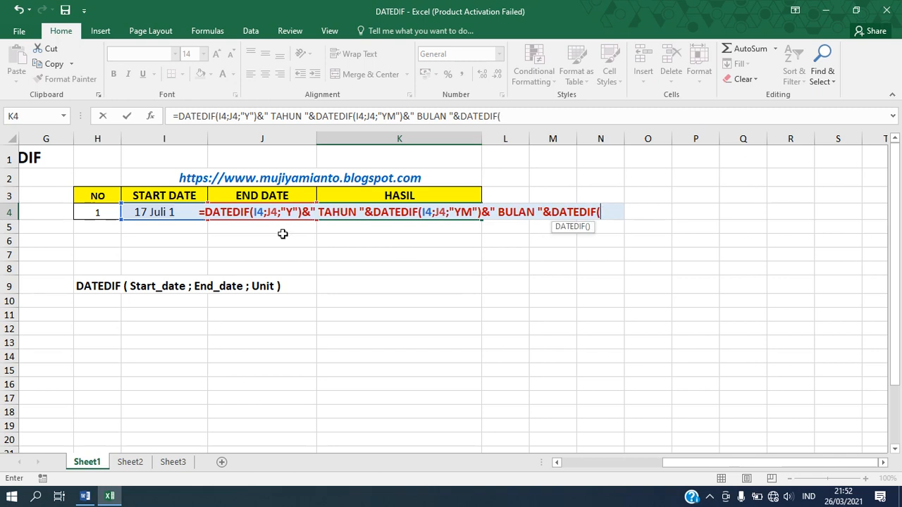
{"action": "left_click", "coordinate": [150, 214]}
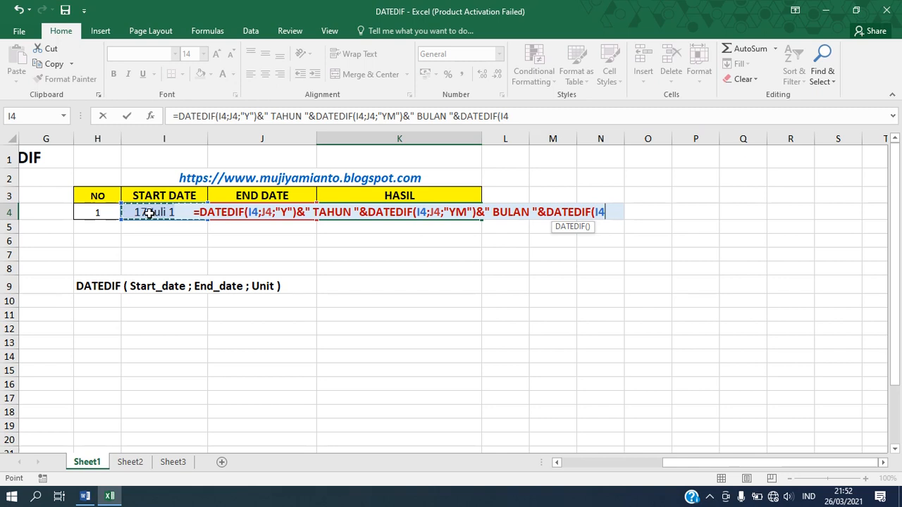
{"action": "type", "text": ";"}
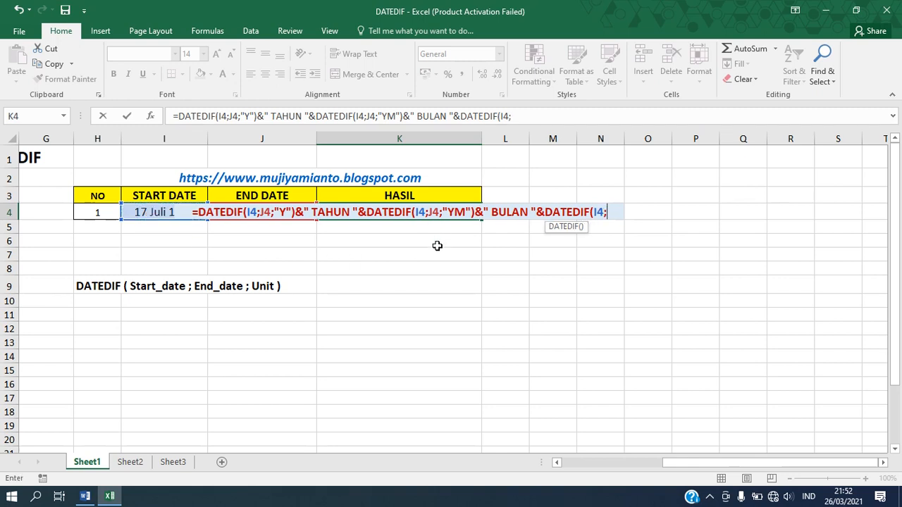
{"action": "type", "text": "J4;"}
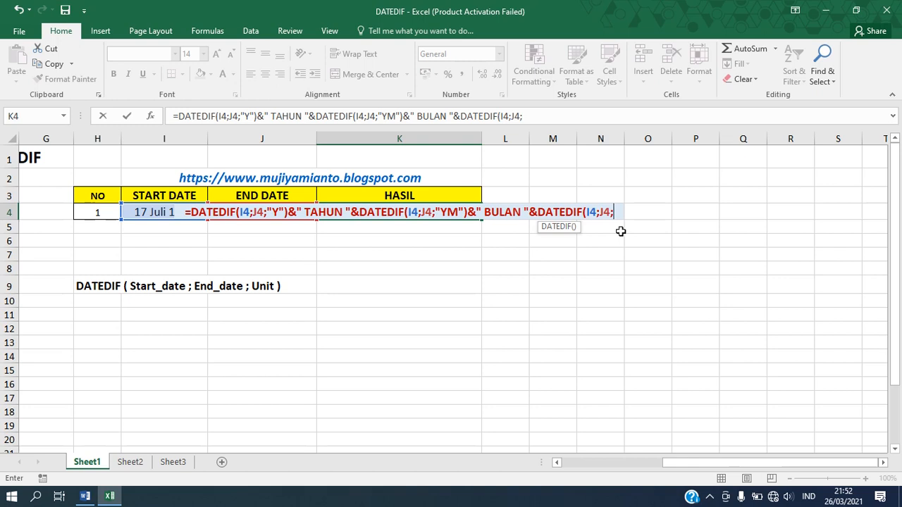
{"action": "type", "text": "\""}
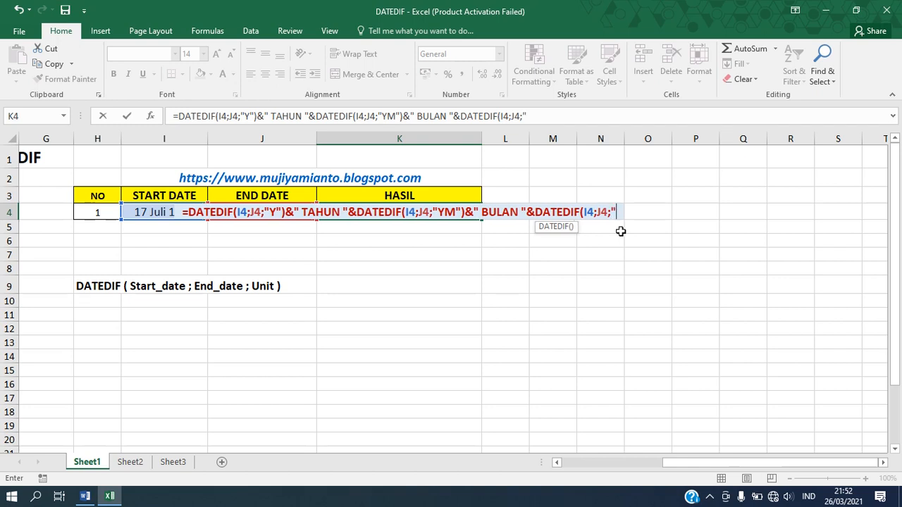
{"action": "type", "text": "MD"}
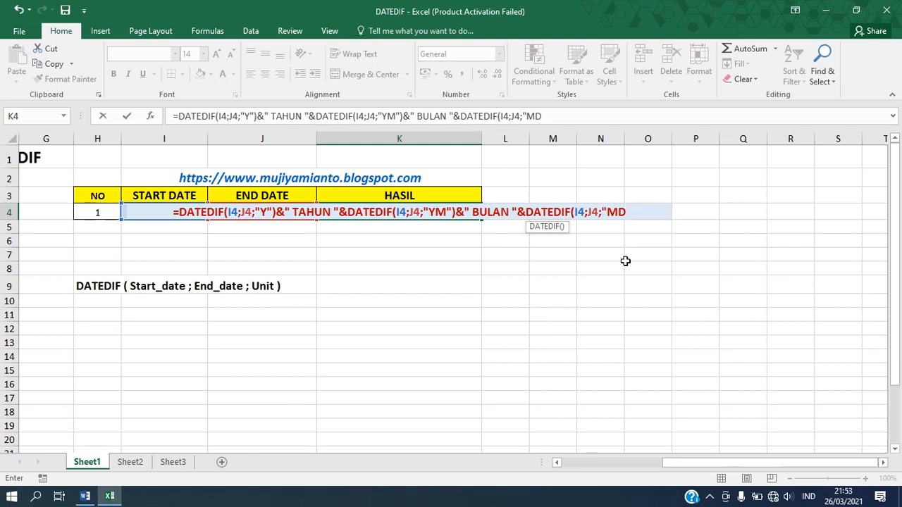
{"action": "type", "text": "\""}
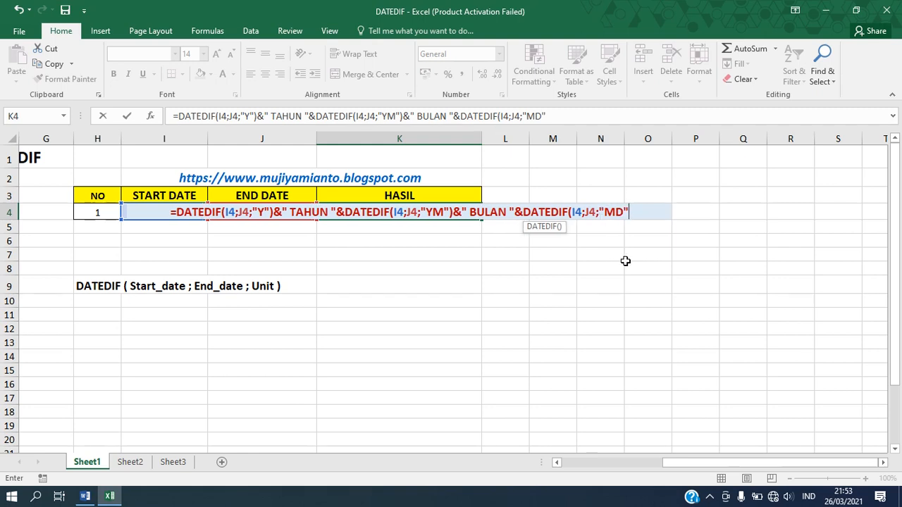
{"action": "type", "text": ")"}
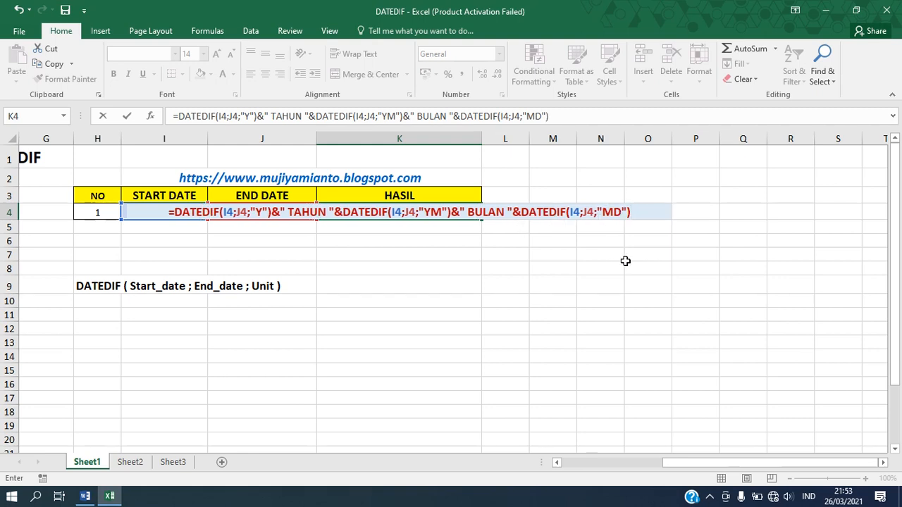
Step: Append the text label &" HARI " to the day calculation in K4 and commit the formula
{"action": "type", "text": "&\""}
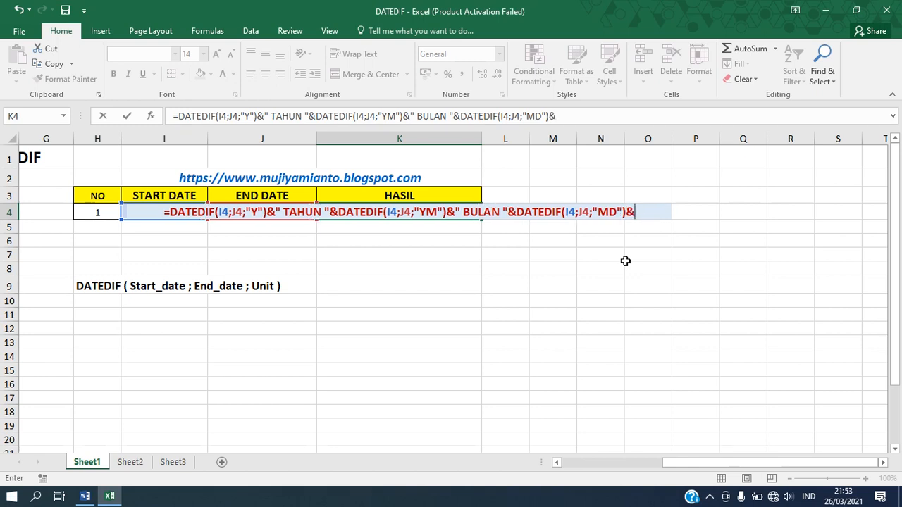
{"action": "type", "text": "H"}
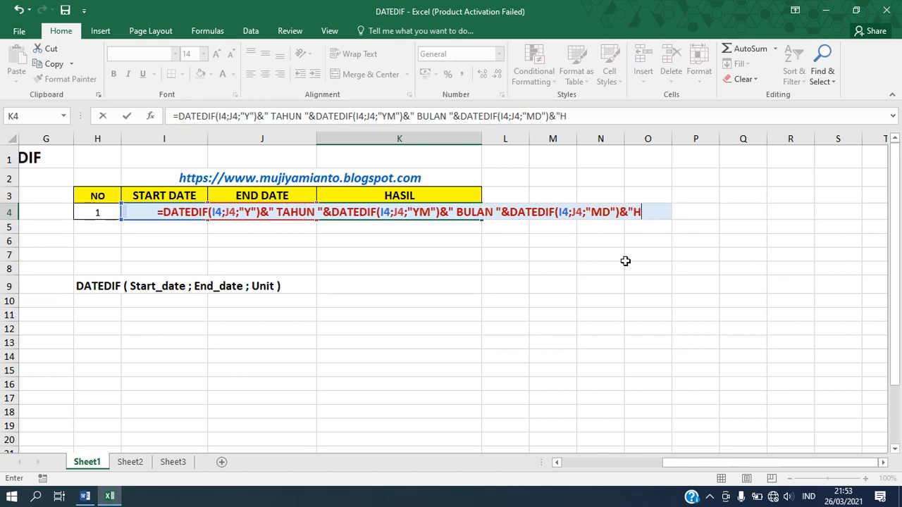
{"action": "key", "text": "BackSpace"}
{"action": "type", "text": "HARI \""}
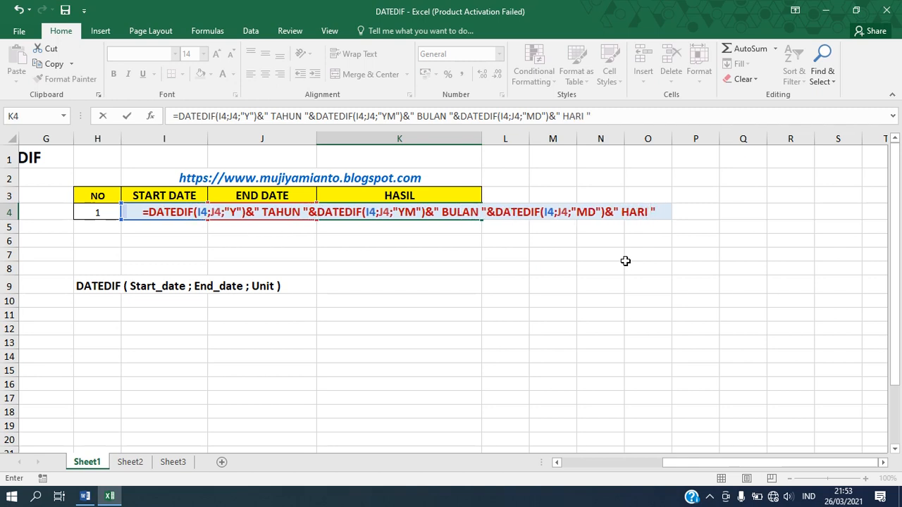
{"action": "key", "text": "Return"}
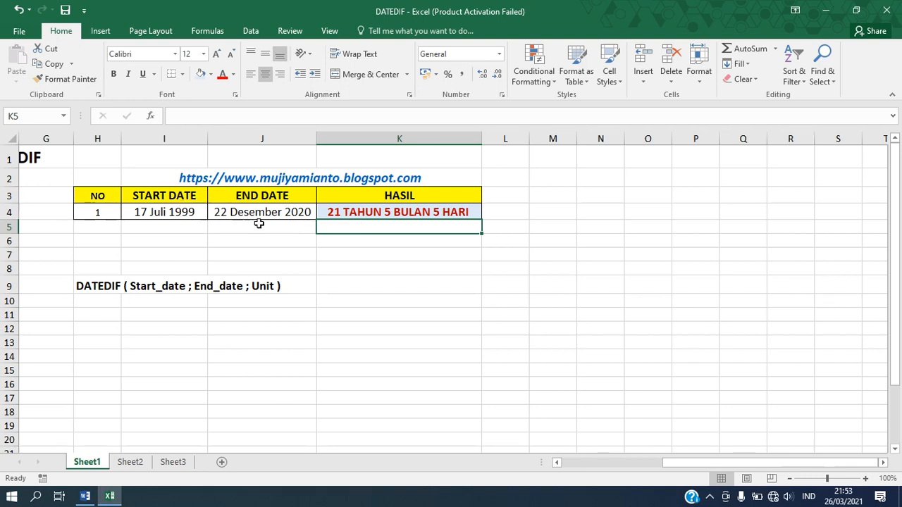
{"action": "left_click", "coordinate": [369, 208]}
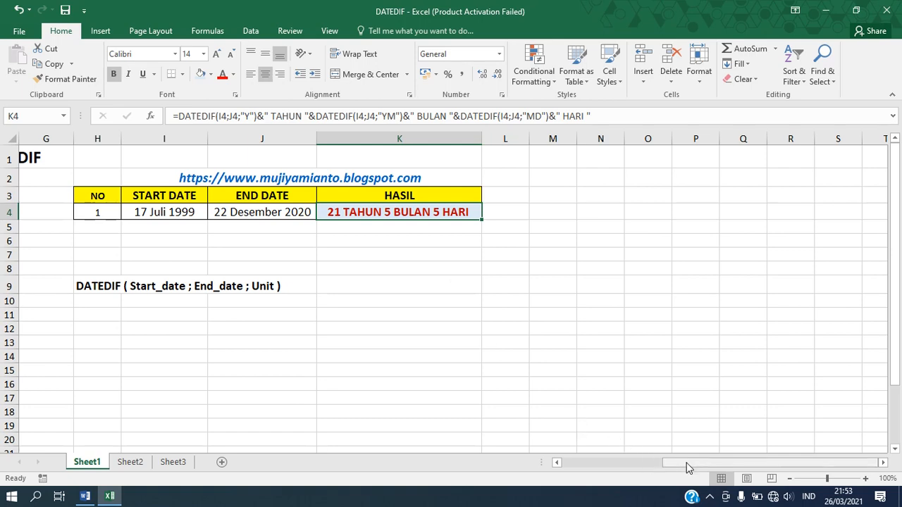
{"action": "left_click_drag", "start_coordinate": [689, 468], "coordinate": [595, 467]}
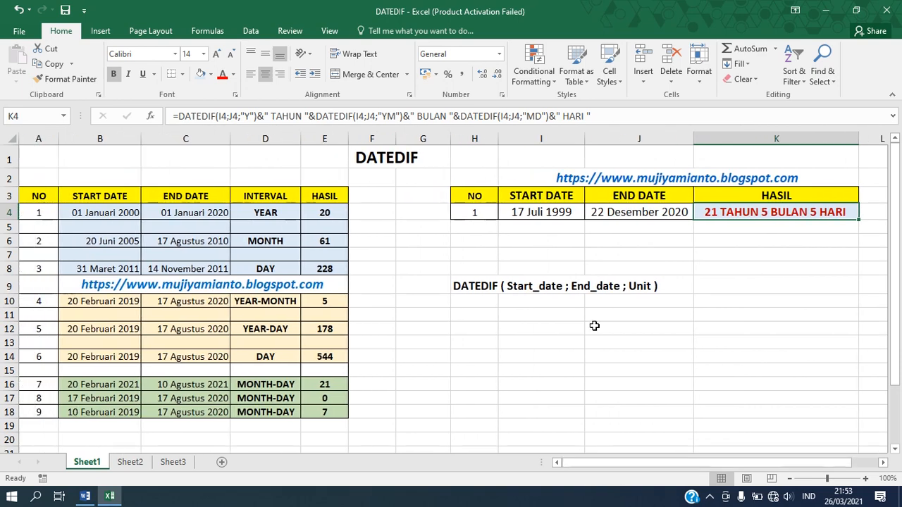
{"action": "left_click", "coordinate": [434, 152]}
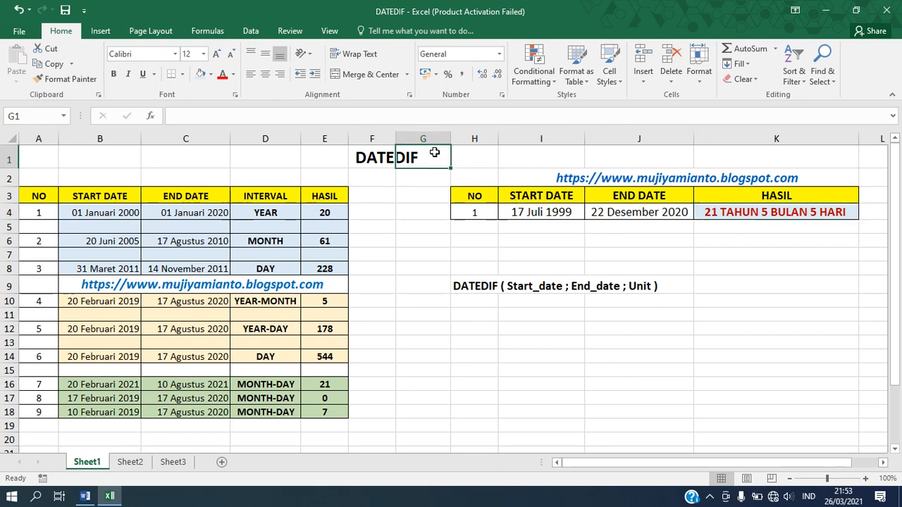